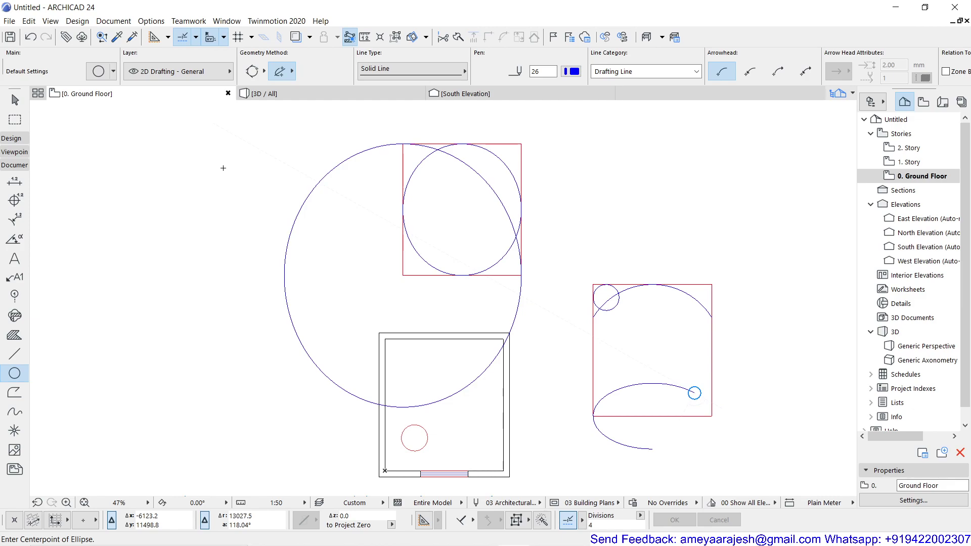
Move the small circle from the upper-left corner of the right-hand rectangle into the open space beneath the large arc
key("Escape")
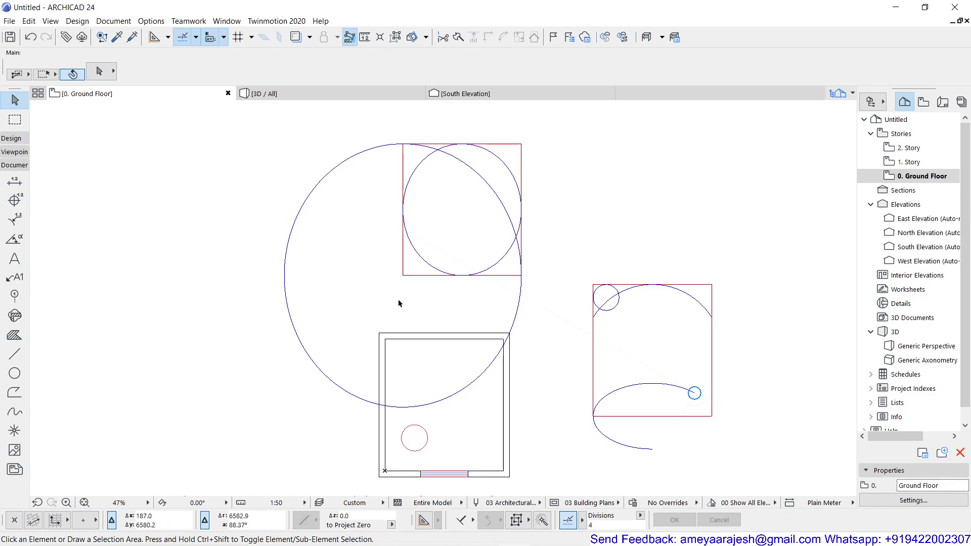
left_click(615, 306)
scroll(638, 309, "up", 6)
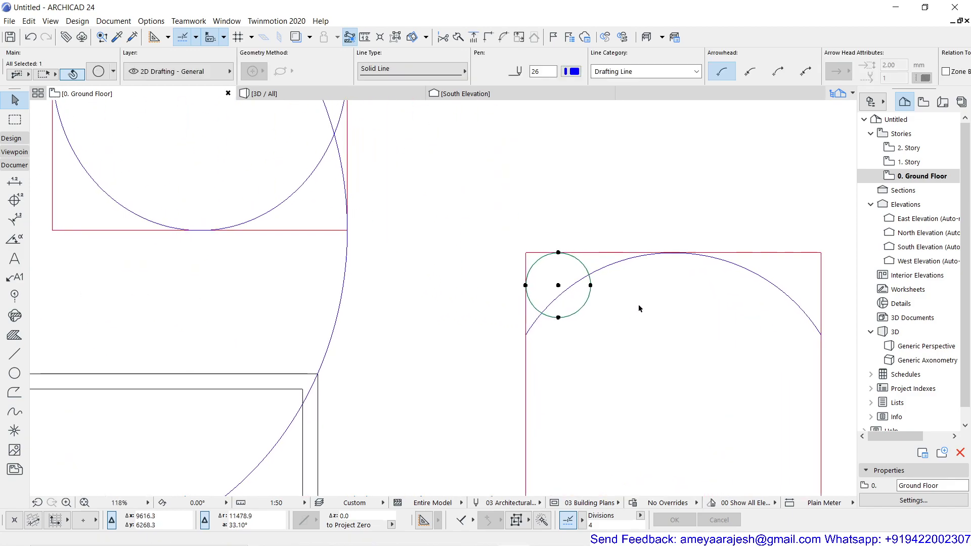
middle_click_drag(617, 308, 495, 324)
scroll(495, 325, "up", 2)
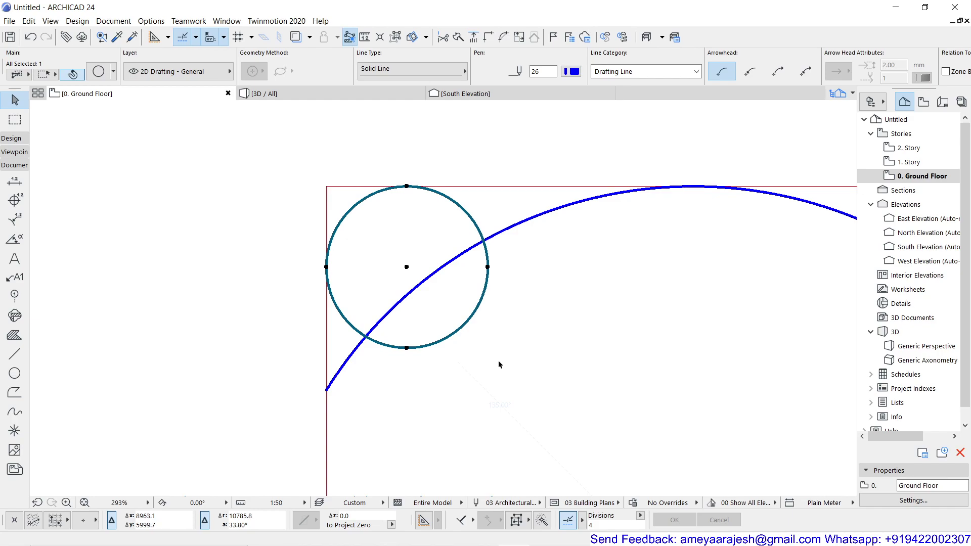
key("ctrl+d")
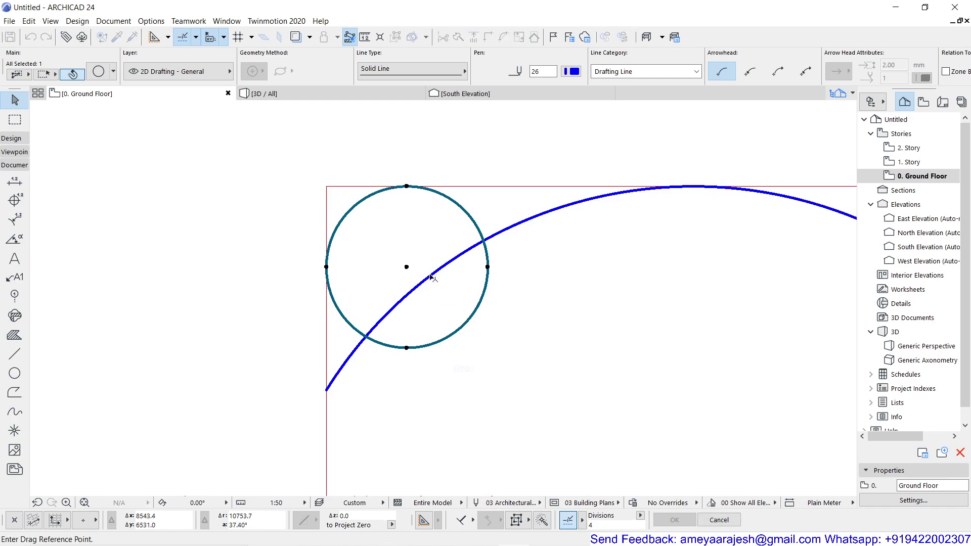
left_click(327, 187)
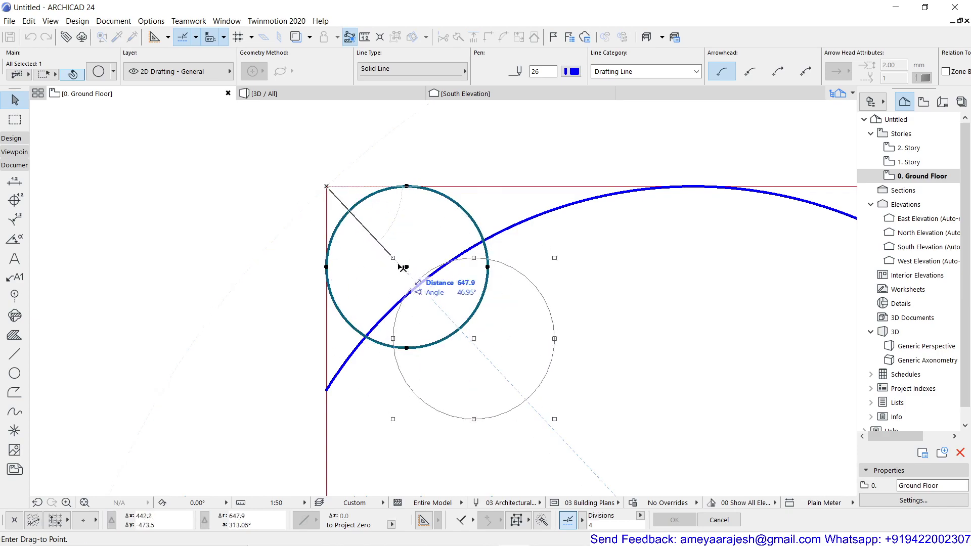
left_click(586, 304)
middle_click_drag(537, 349, 324, 217)
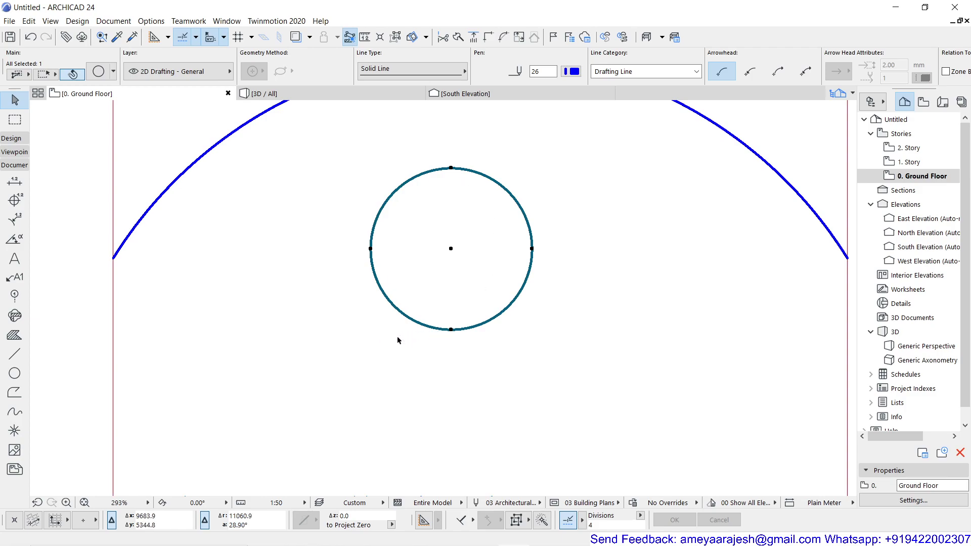
Turn off the true line weight display
left_click(50, 21)
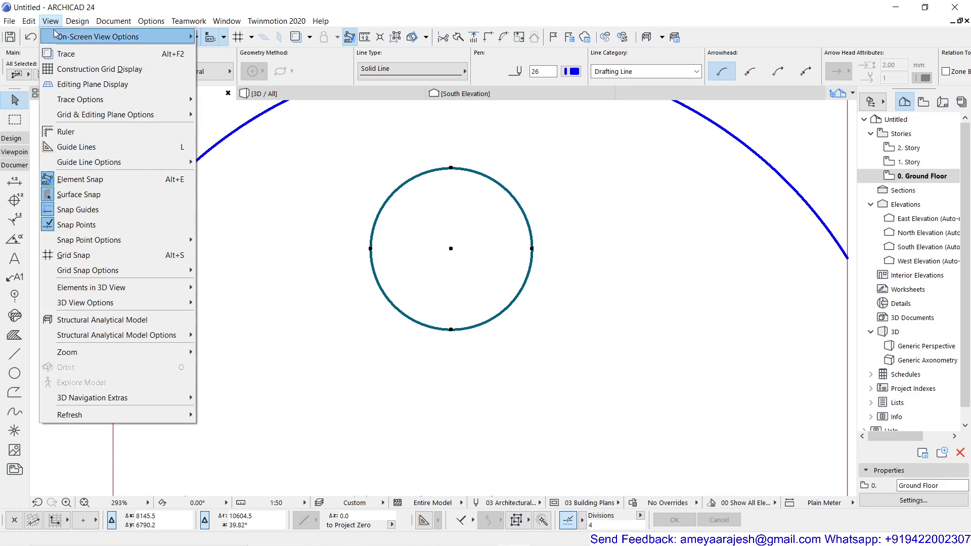
mouse_move(56, 34)
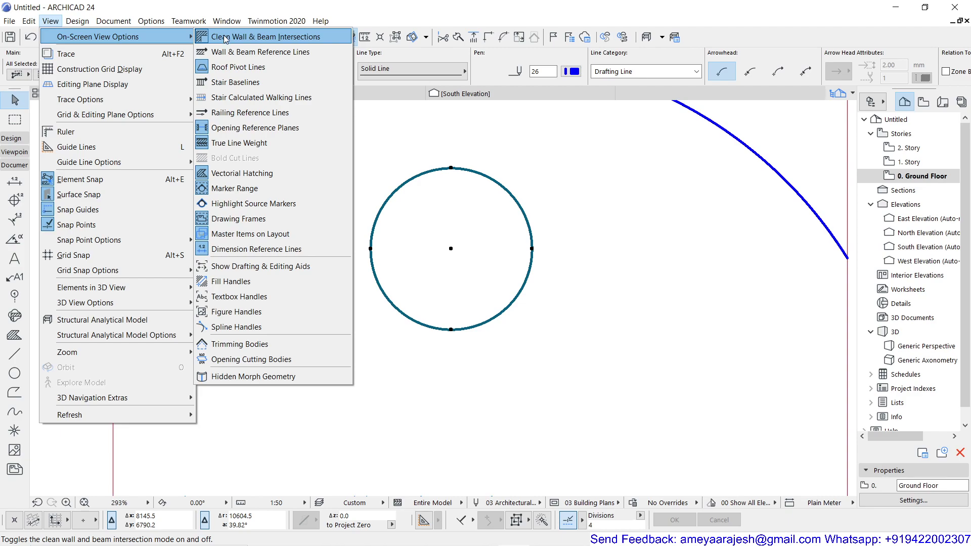
left_click(272, 143)
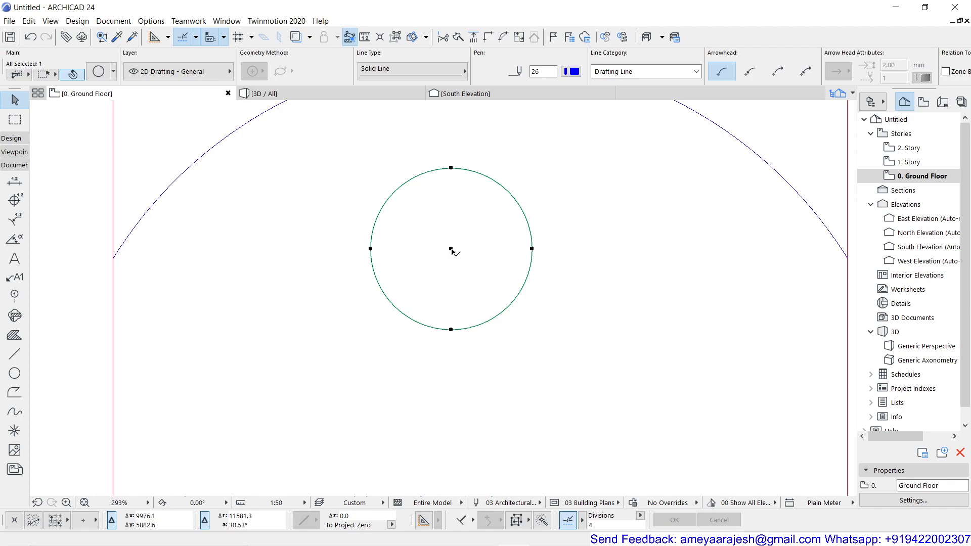
Angular-stretch the circle from its right quadrant to its top quadrant to leave a three-quarter arc
left_click(451, 249)
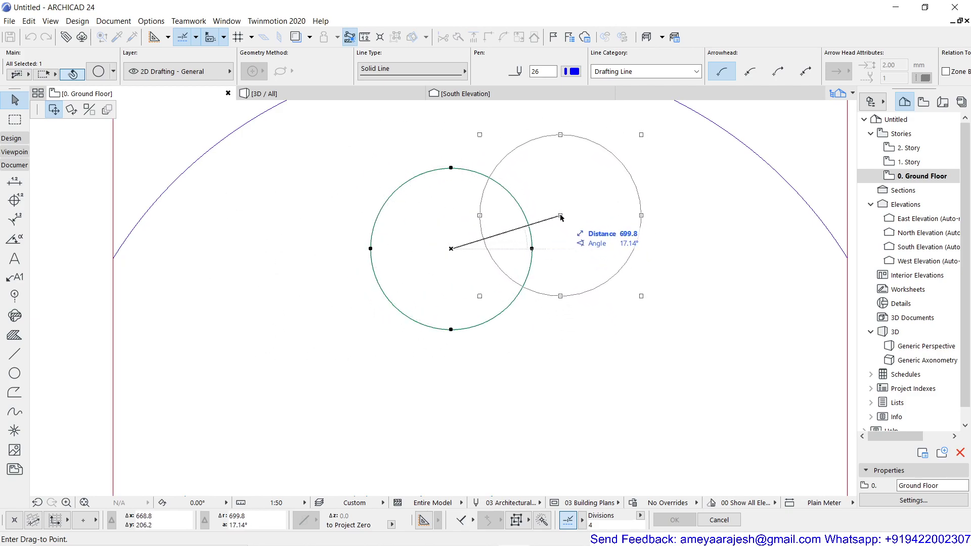
key("Escape")
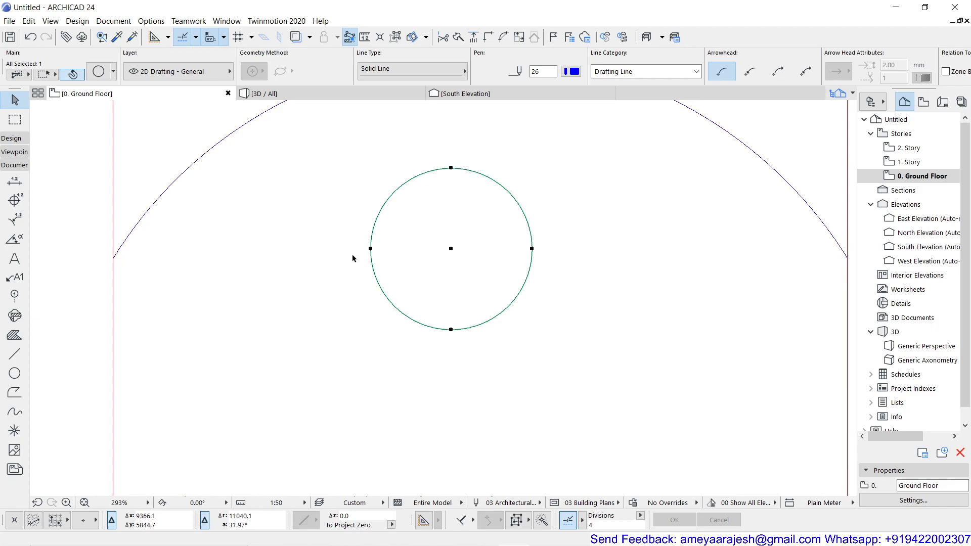
left_click(532, 249)
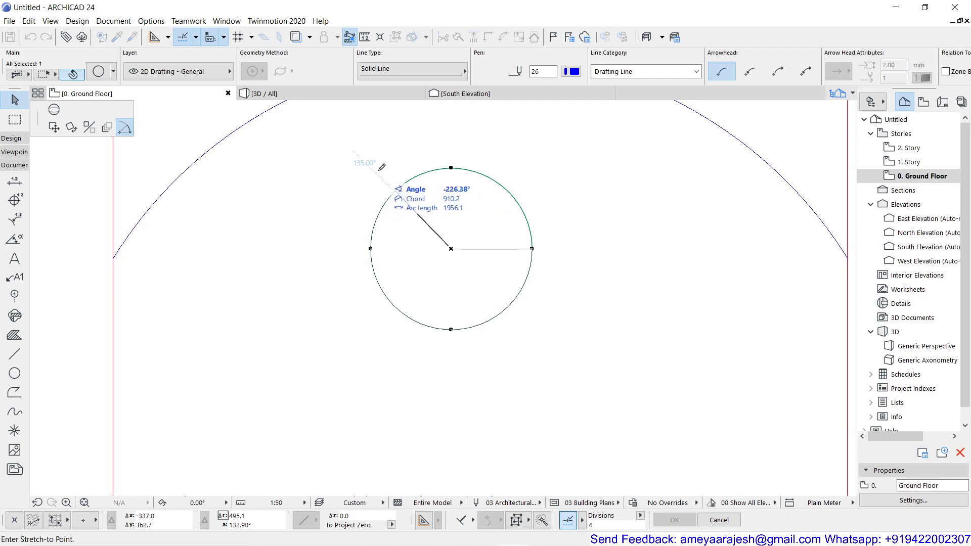
left_click(452, 168)
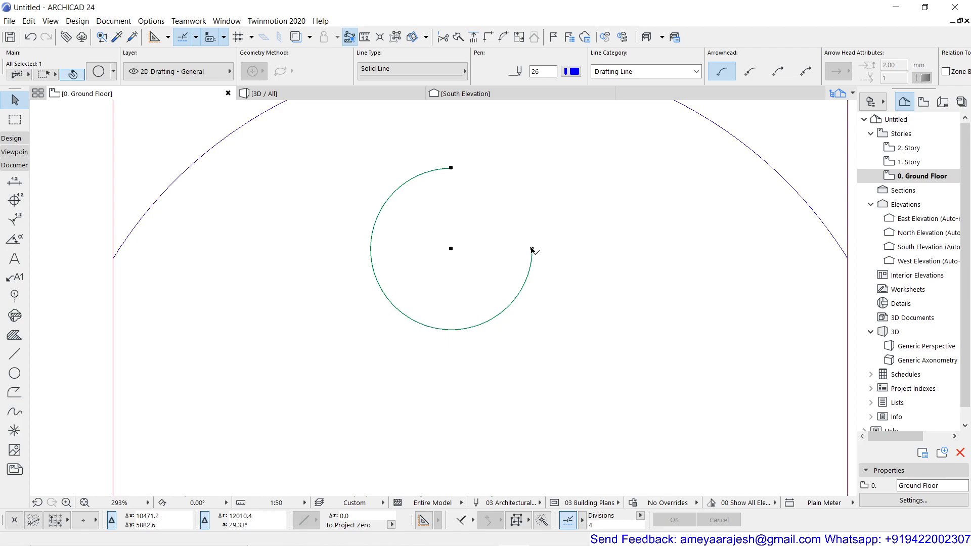
Angular-stretch the top end of the three-quarter arc to its right end to close it into a full circle
left_click(451, 168)
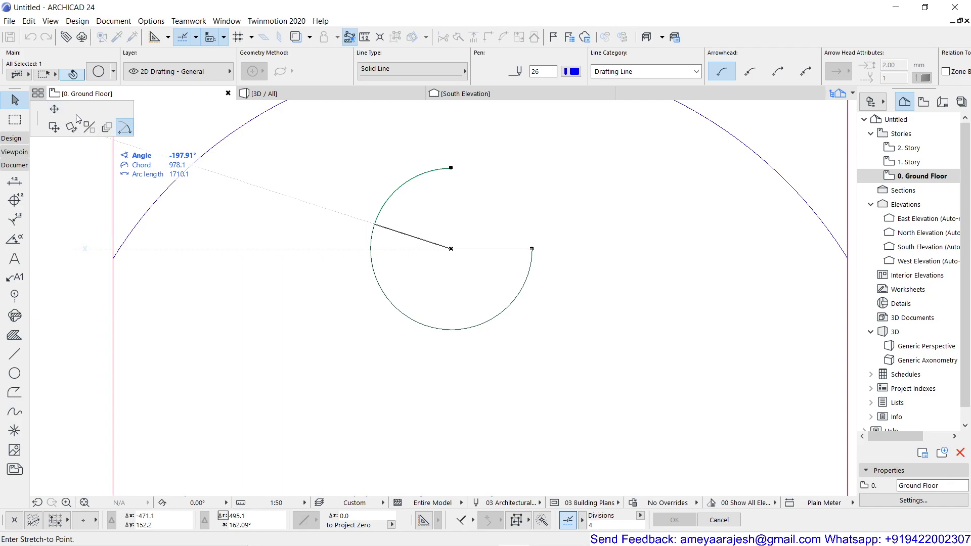
left_click(130, 131)
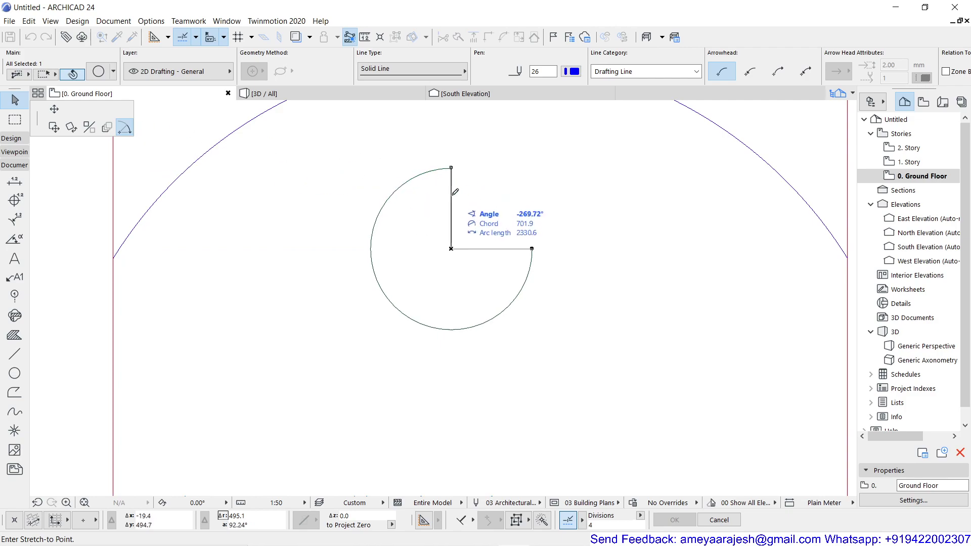
left_click(534, 246)
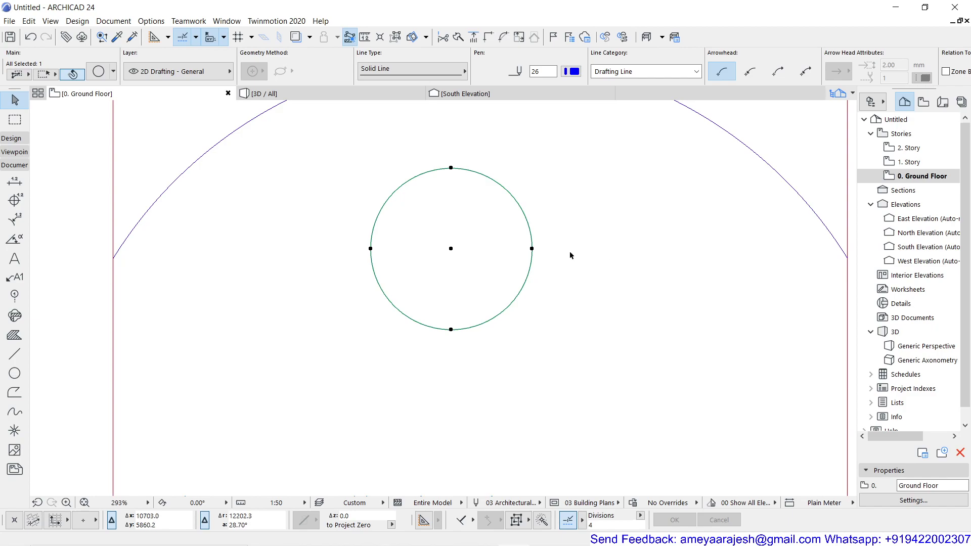
Drag a copy of the circle from its centre horizontally about 1330 mm to the right
key("ctrl+shift+d")
left_click(451, 248)
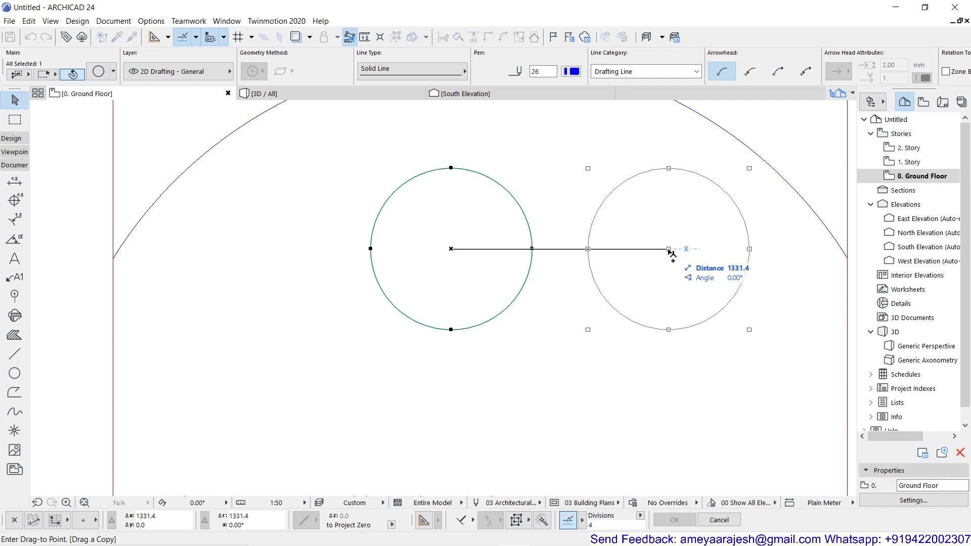
left_click(669, 249)
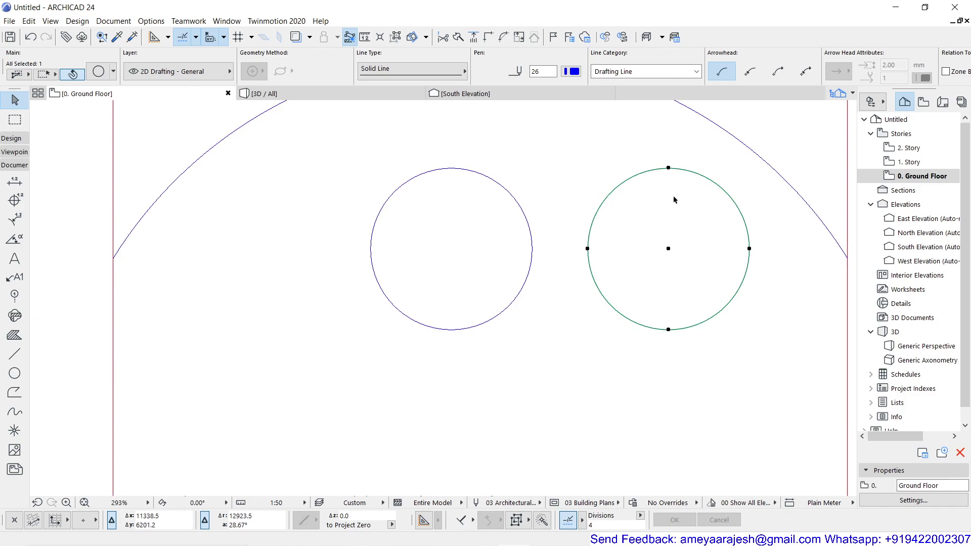
Reshape the copied circle into an ellipse with a vertical radius of 300 mm
left_click(669, 168)
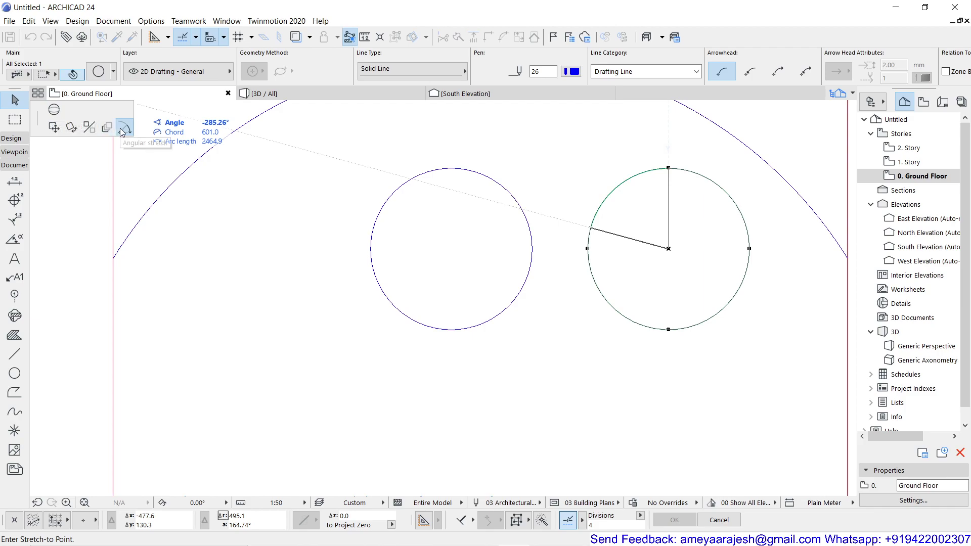
left_click(56, 110)
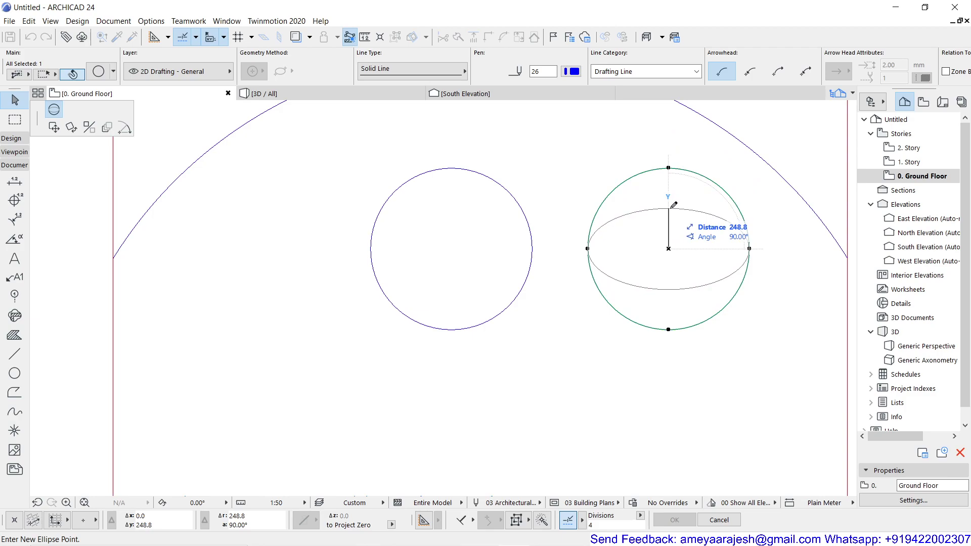
type("300")
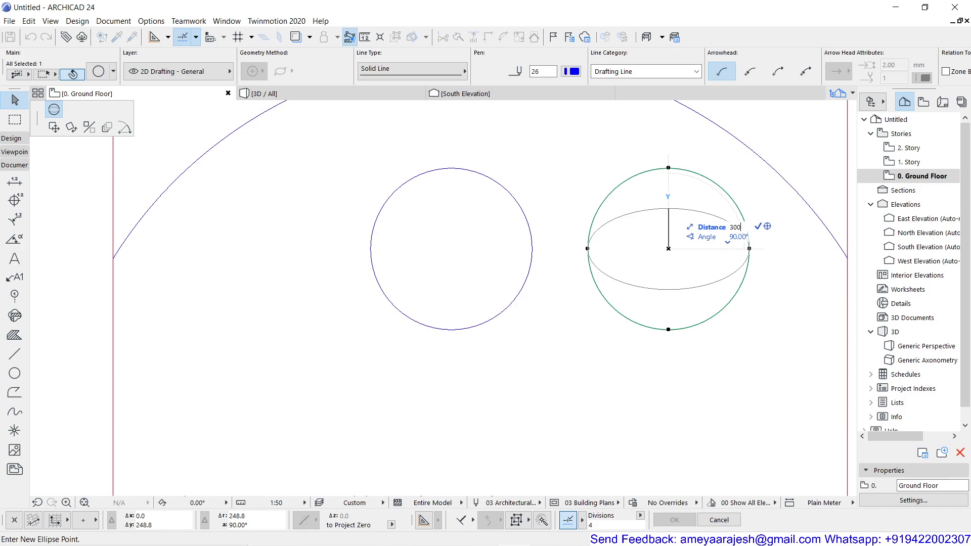
key("Return")
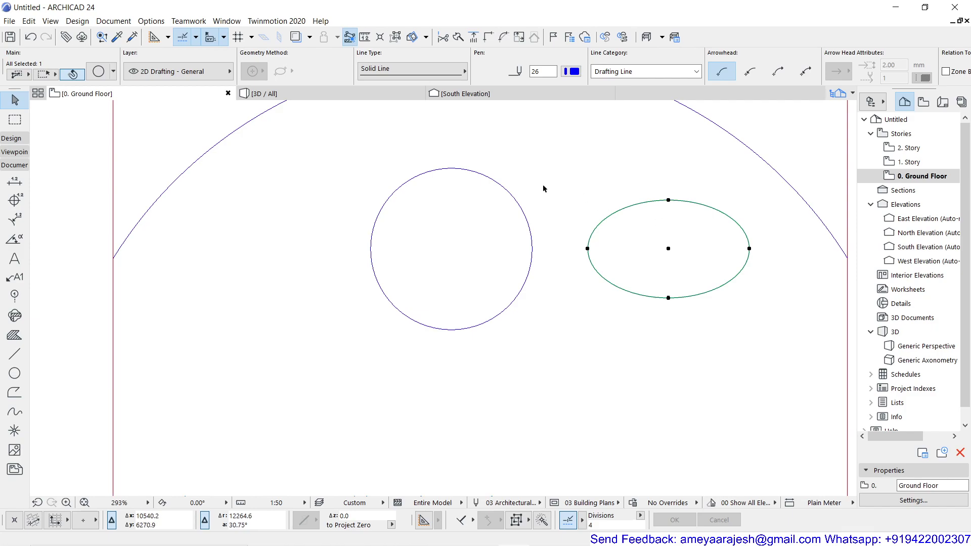
Drag a copy of the original circle from its centre horizontally about 1240 mm to the left
left_click(504, 187)
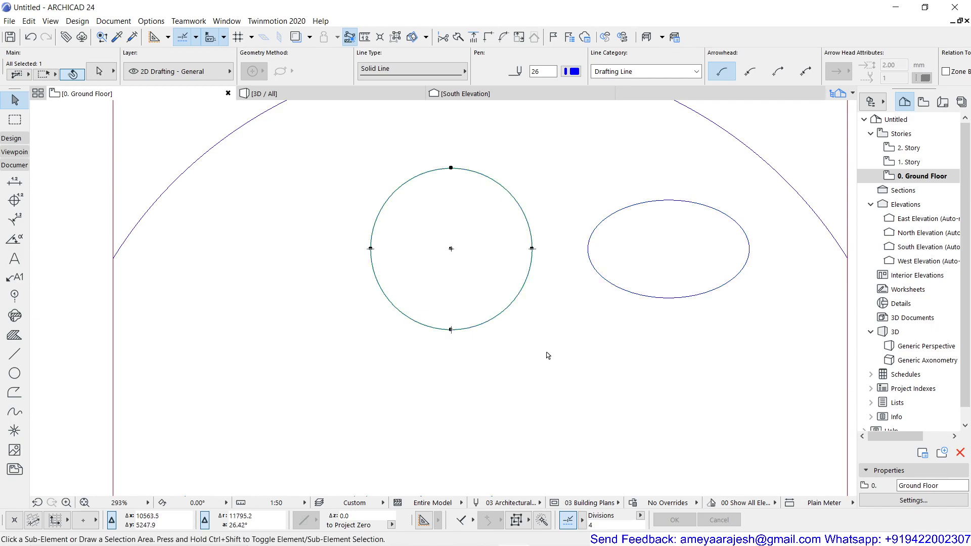
key("ctrl+alt+d")
left_click(451, 249)
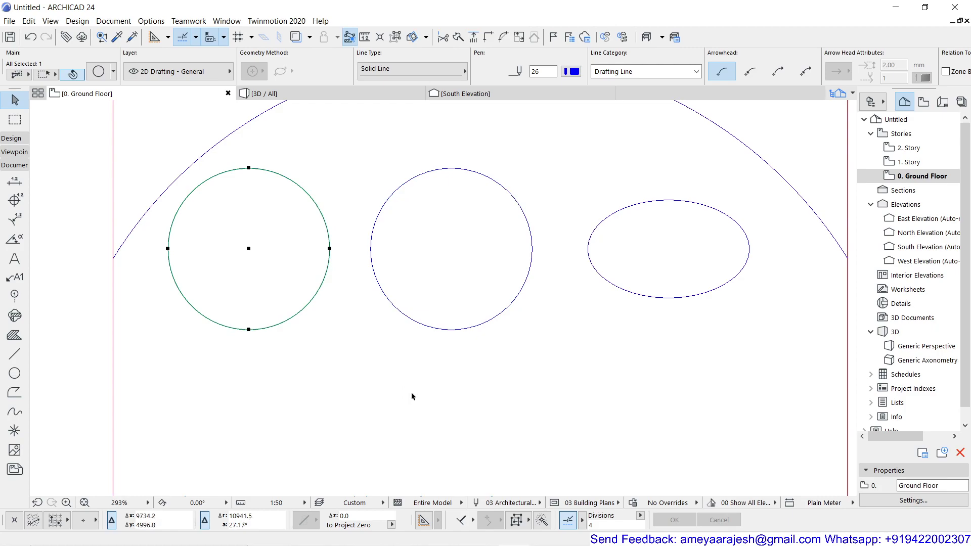
Angular-stretch the left circle from its right quadrant to its top quadrant to leave only the upper-right quarter arc
left_click(330, 249)
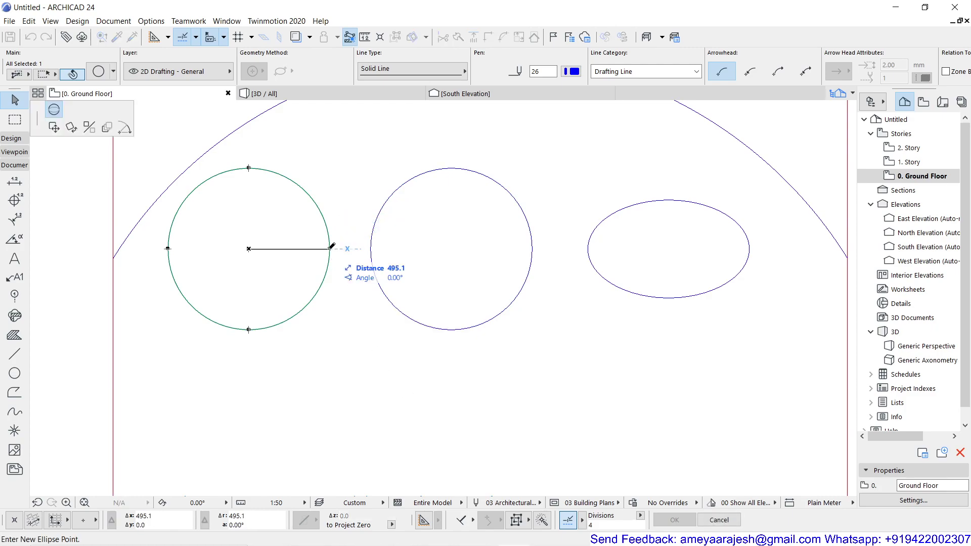
left_click(123, 126)
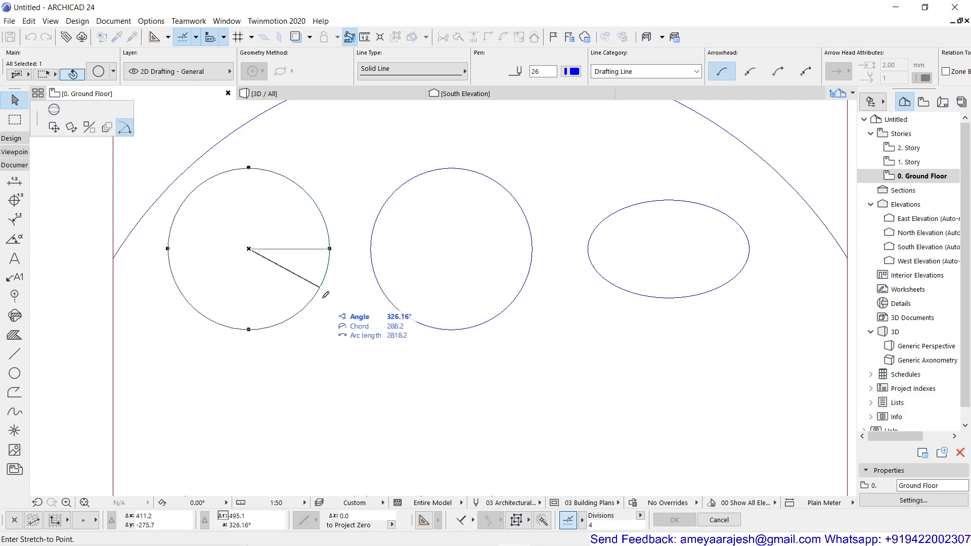
left_click(249, 167)
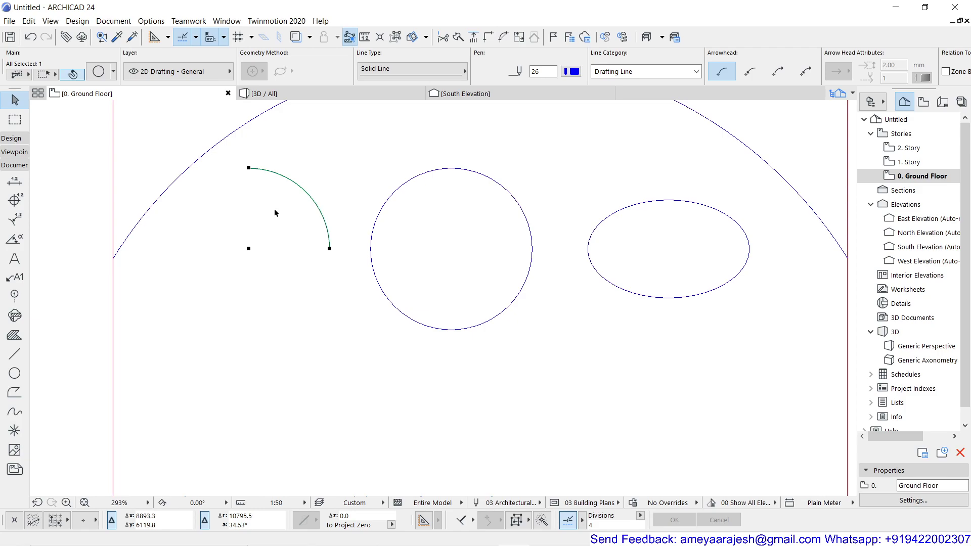
Reposition the quarter arc's upper end to the middle circle's centre and on to a point straight below that circle
left_click(248, 250)
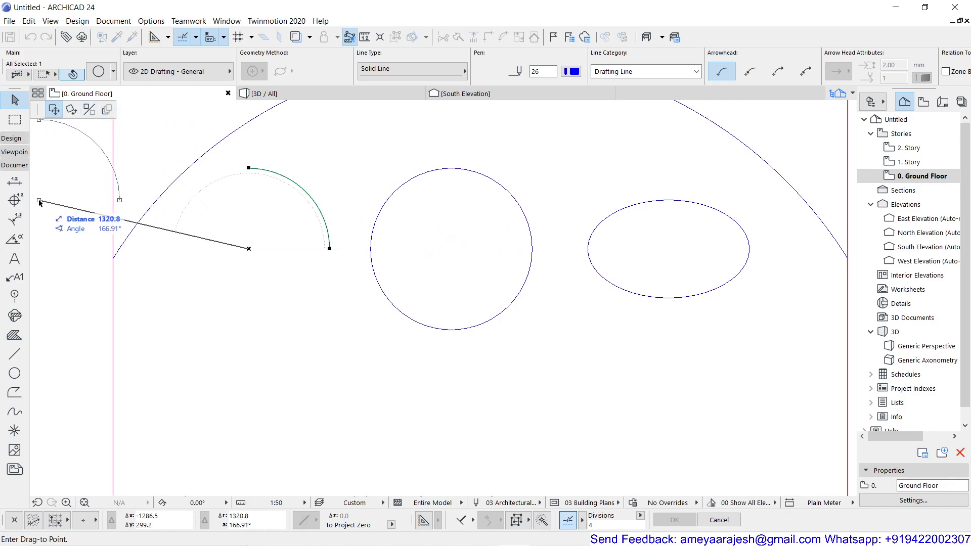
key("Escape")
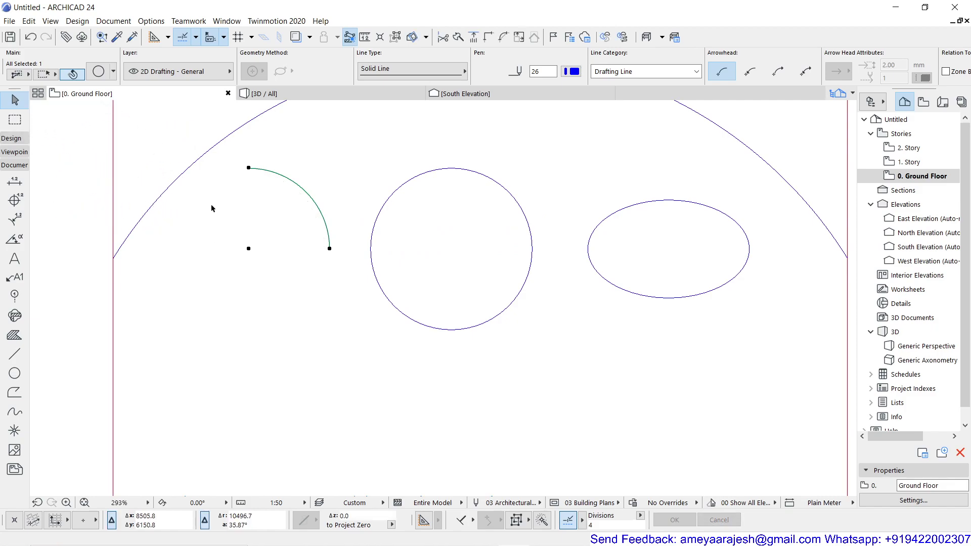
left_click(248, 168)
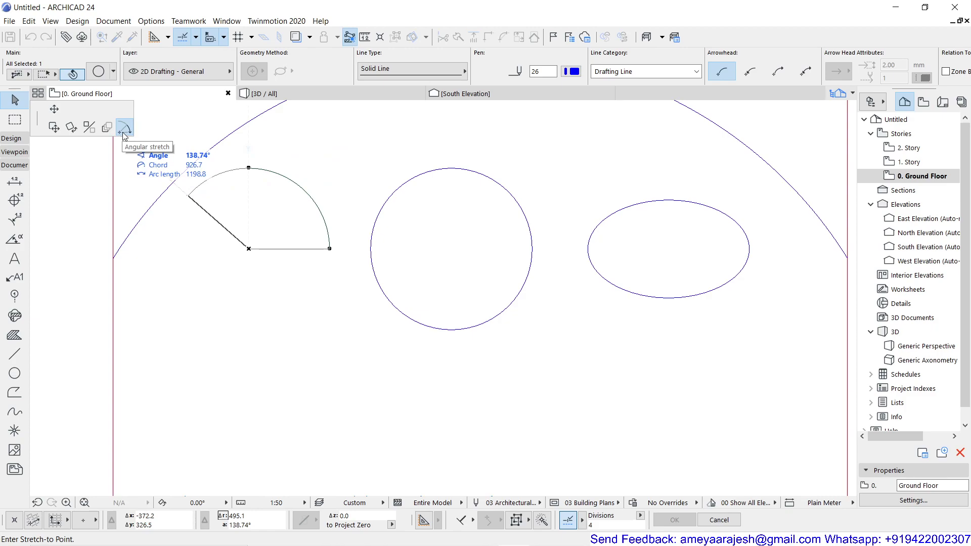
left_click(54, 109)
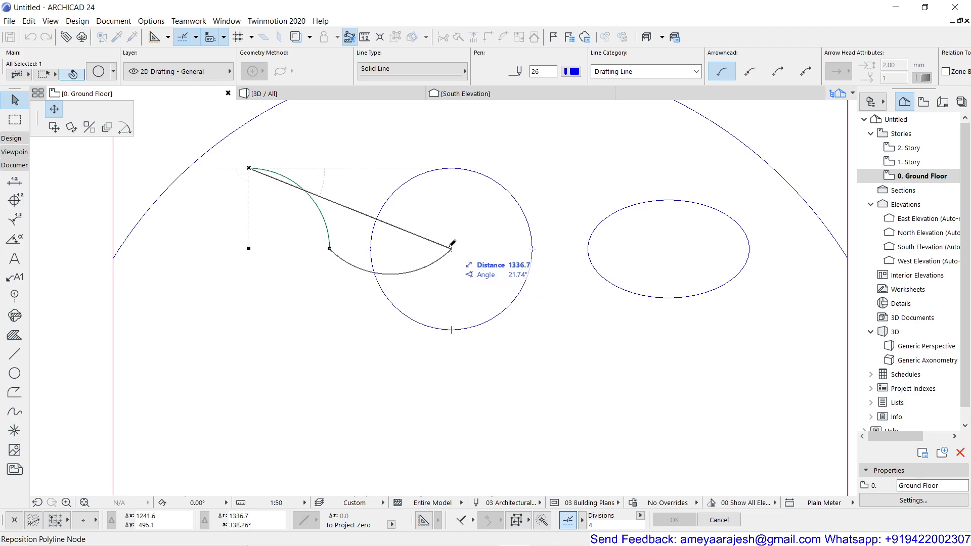
left_click(450, 248)
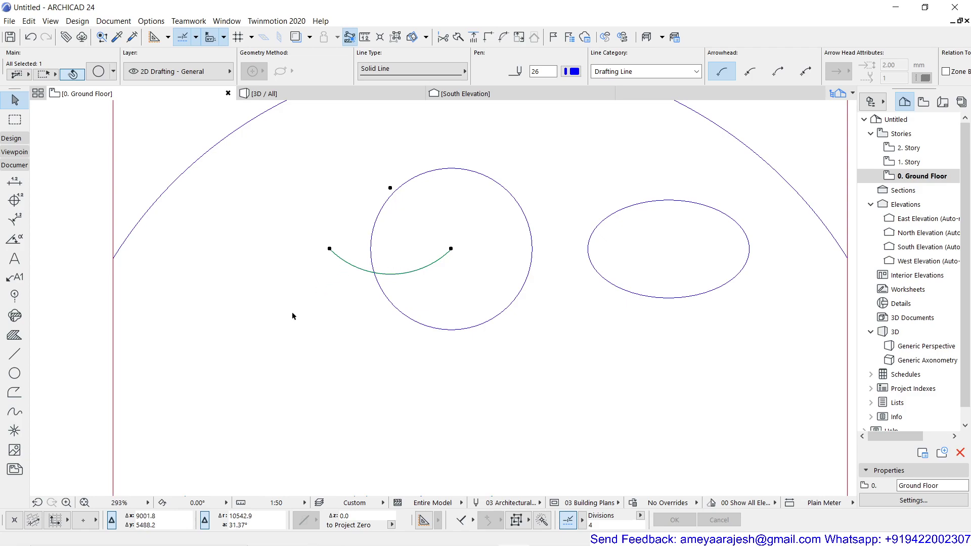
left_click(451, 250)
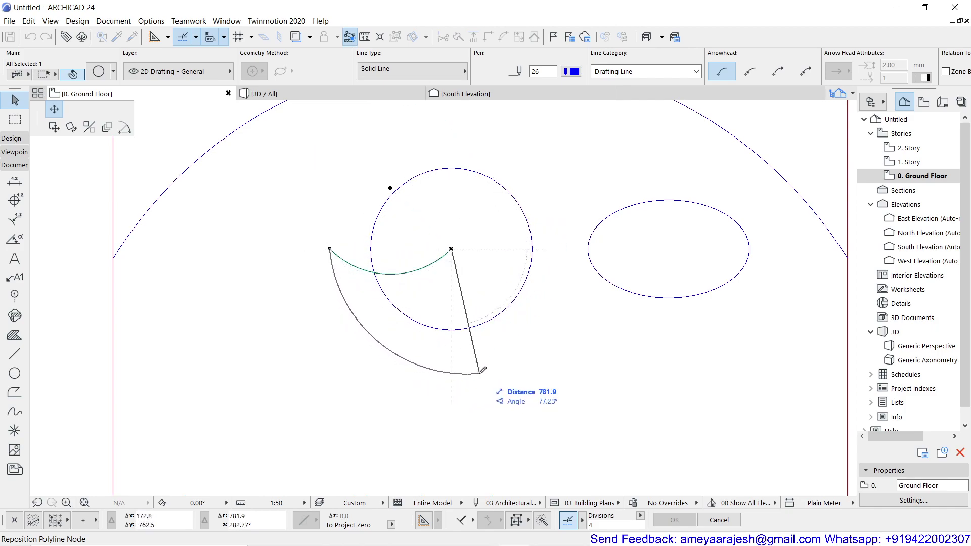
left_click(451, 365)
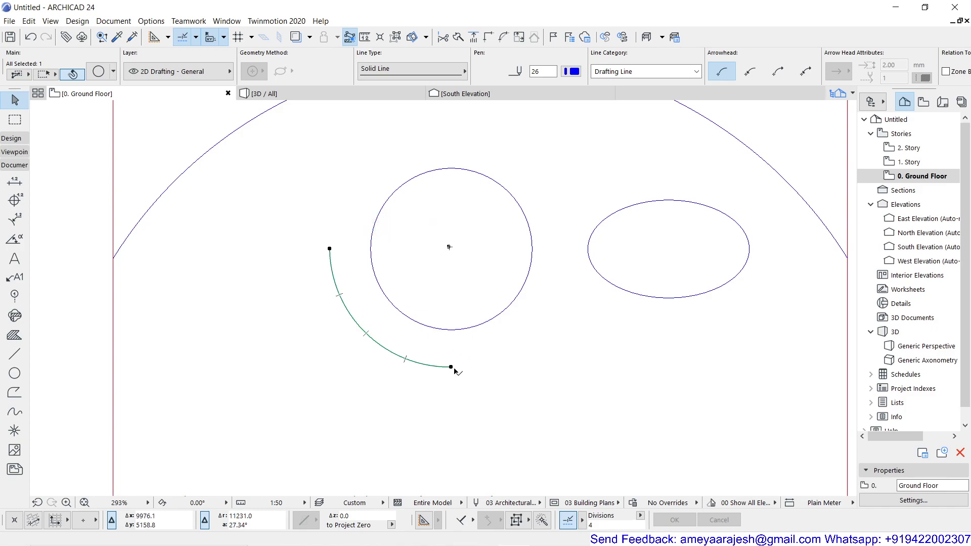
Radial-stretch the lower-left quarter arc to a radius of 1000 mm
left_click(349, 320)
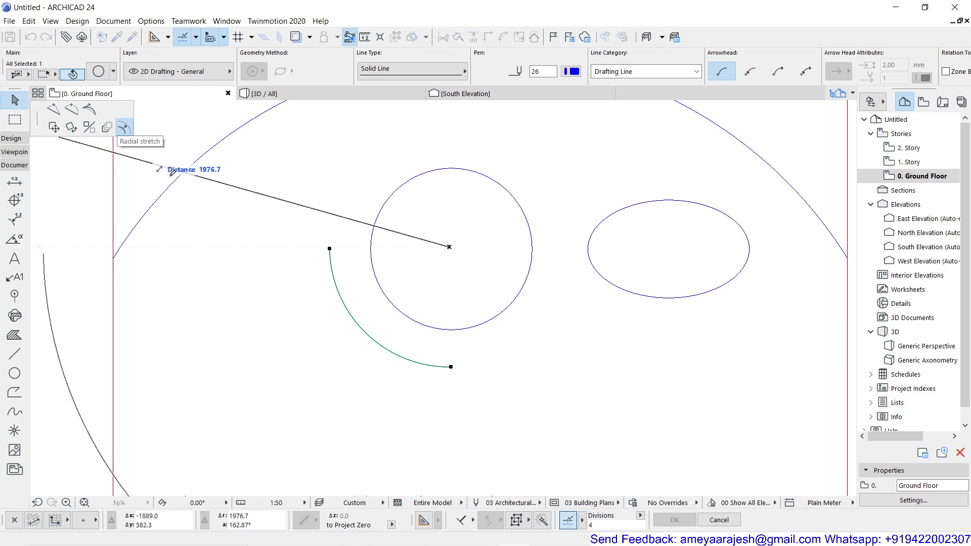
left_click(123, 129)
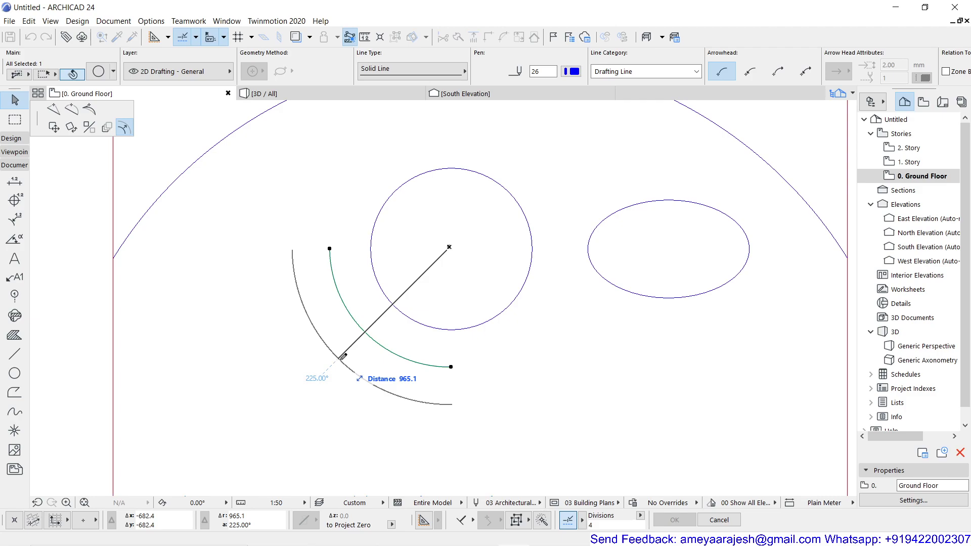
type("10")
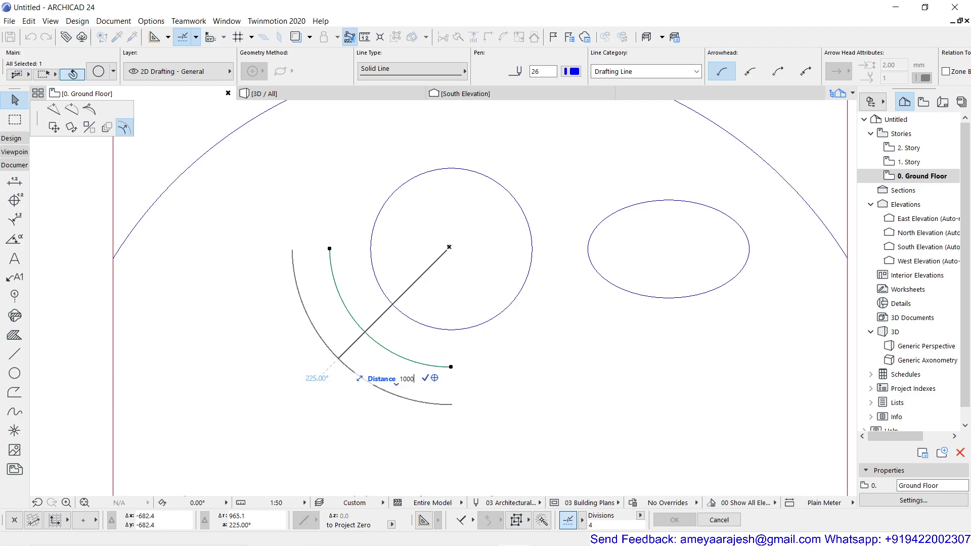
type("00")
key("Return")
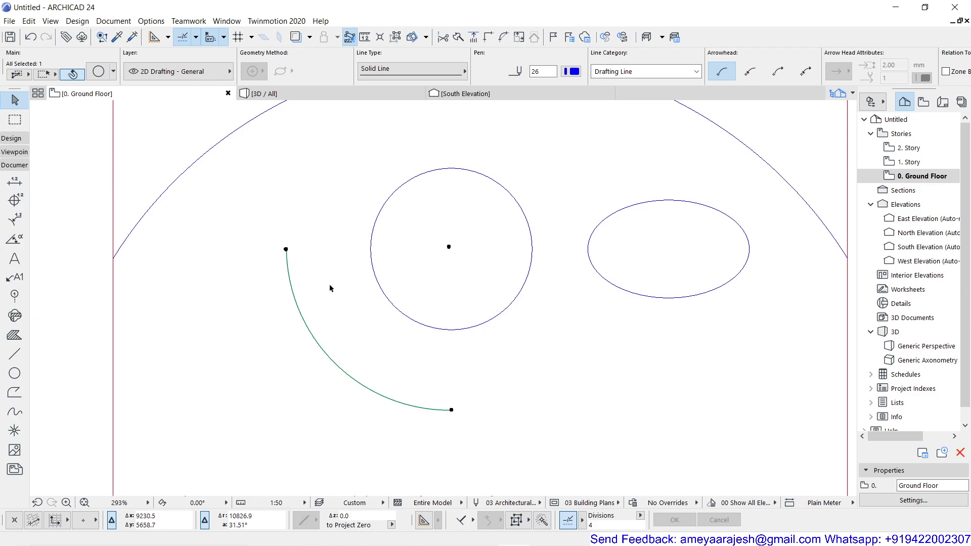
Edit the arc's edge using a tangent from its upper-left end heading about 225°, so it bulges further down and left
left_click(304, 314)
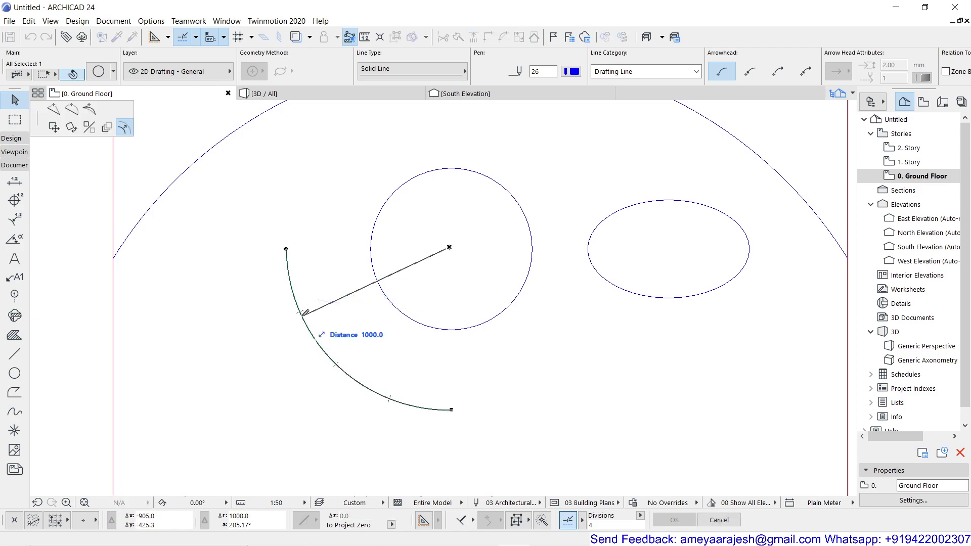
left_click(123, 130)
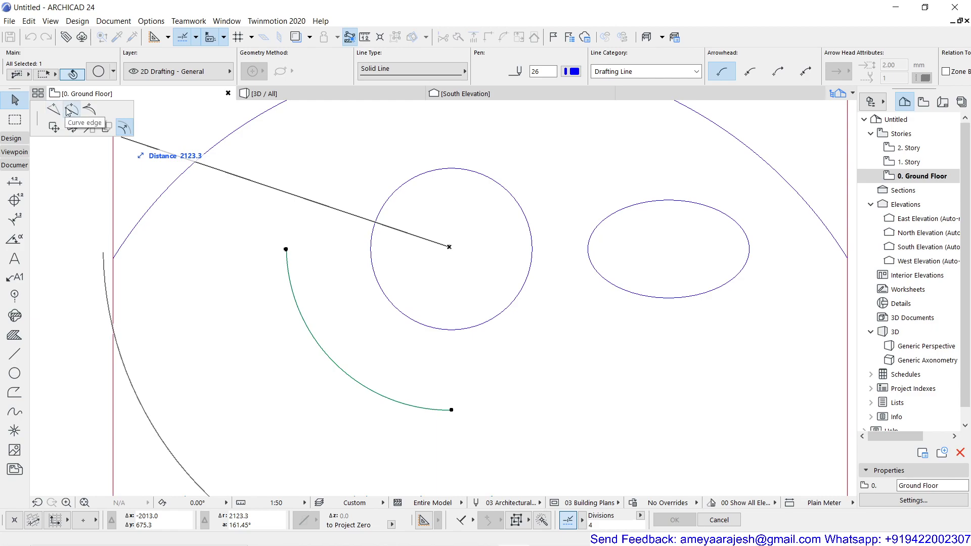
left_click(91, 110)
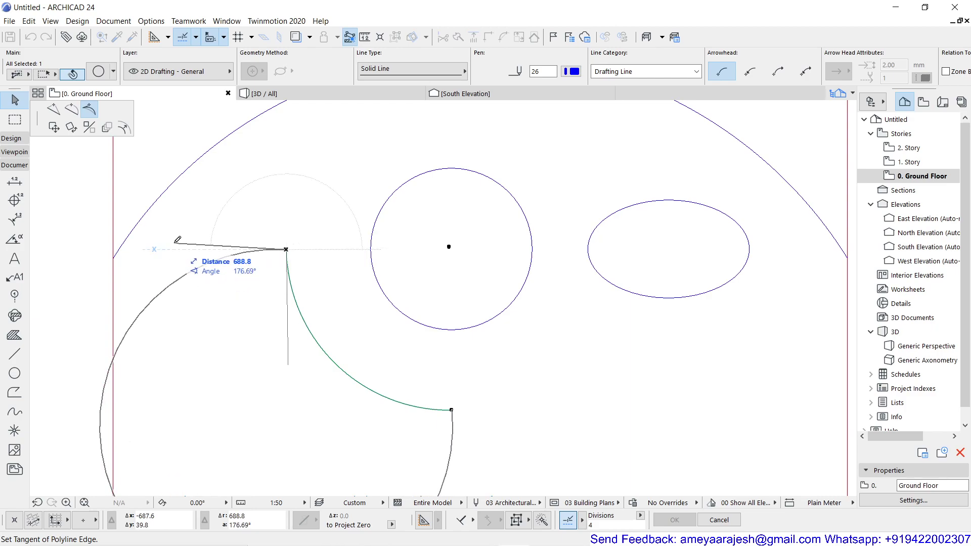
scroll(177, 246, "down", 3)
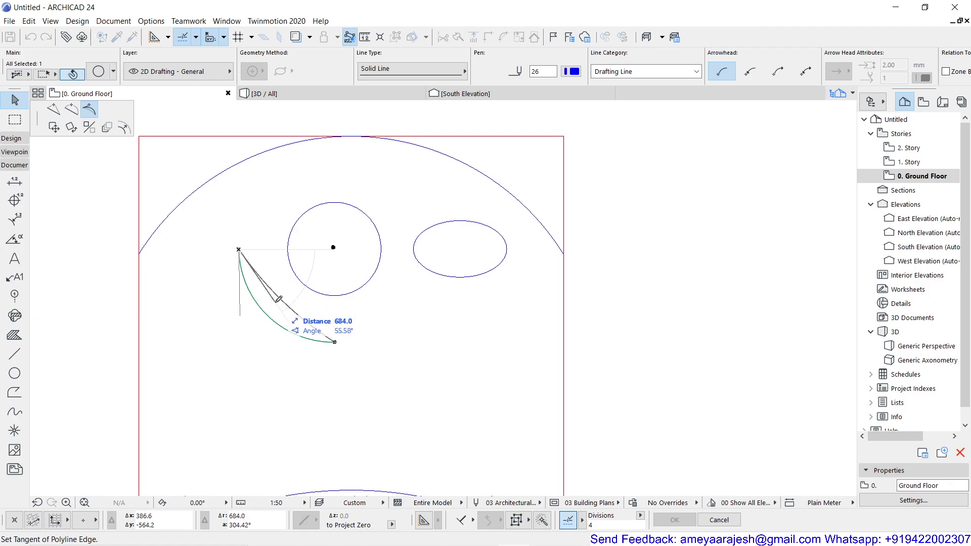
left_click(87, 111)
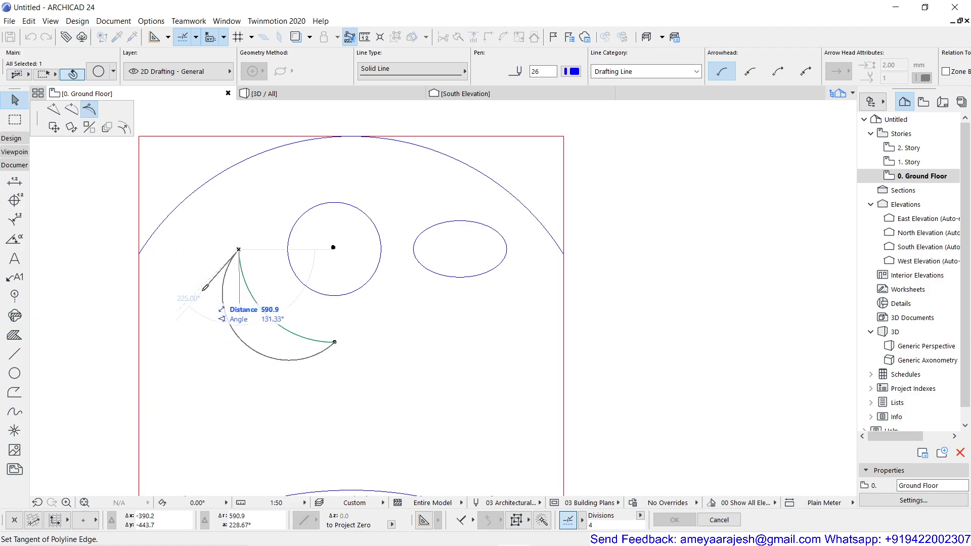
left_click(203, 288)
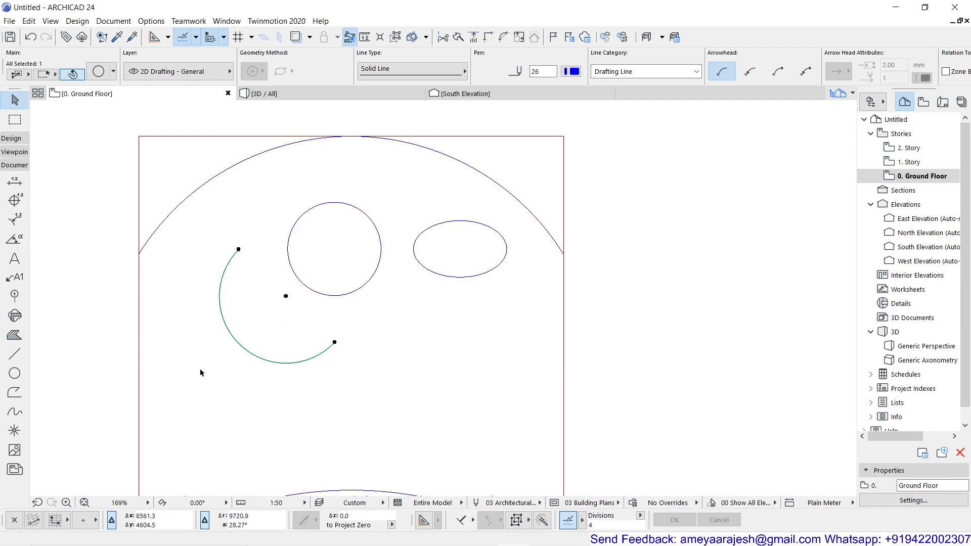
Curve the arc's edge to the opposite side so it bulges up and right across the lower part of the middle circle
left_click(223, 279)
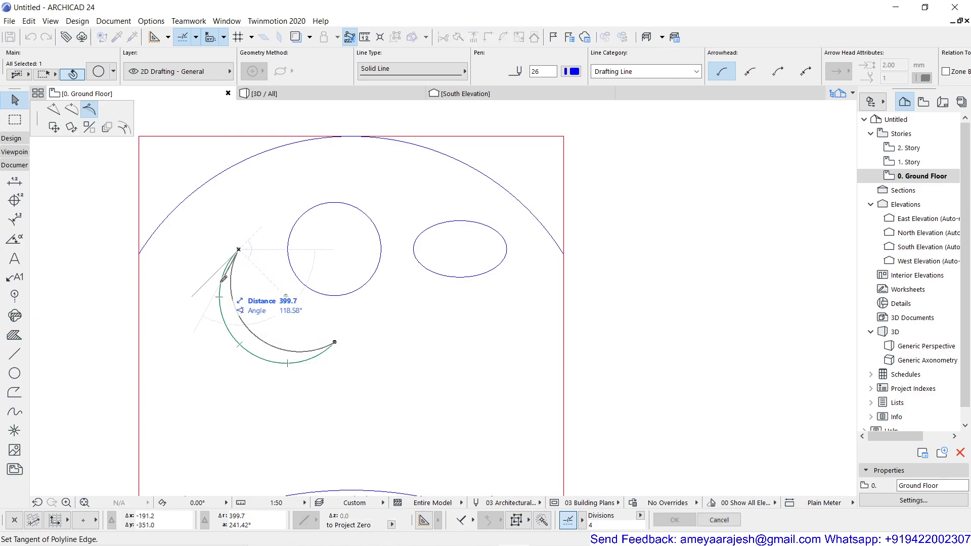
left_click(72, 110)
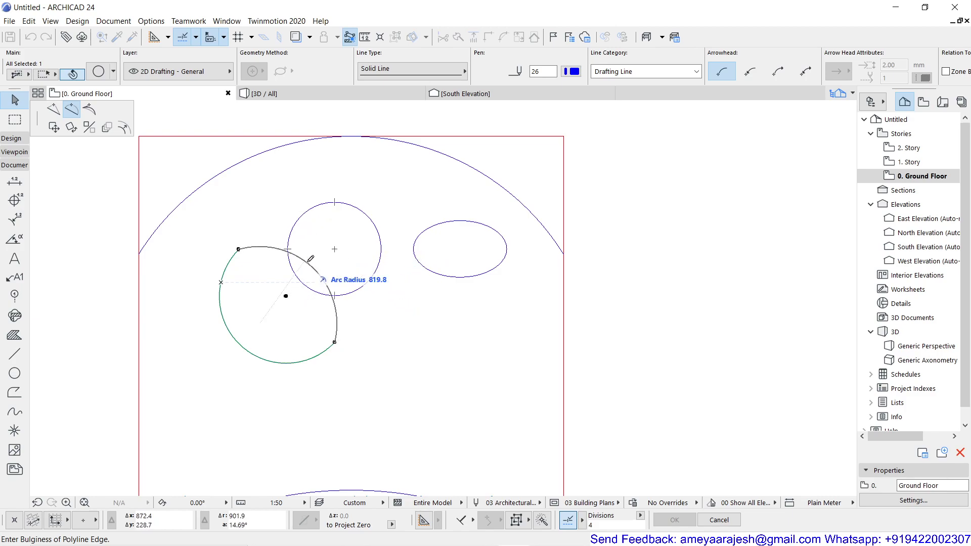
left_click(338, 292)
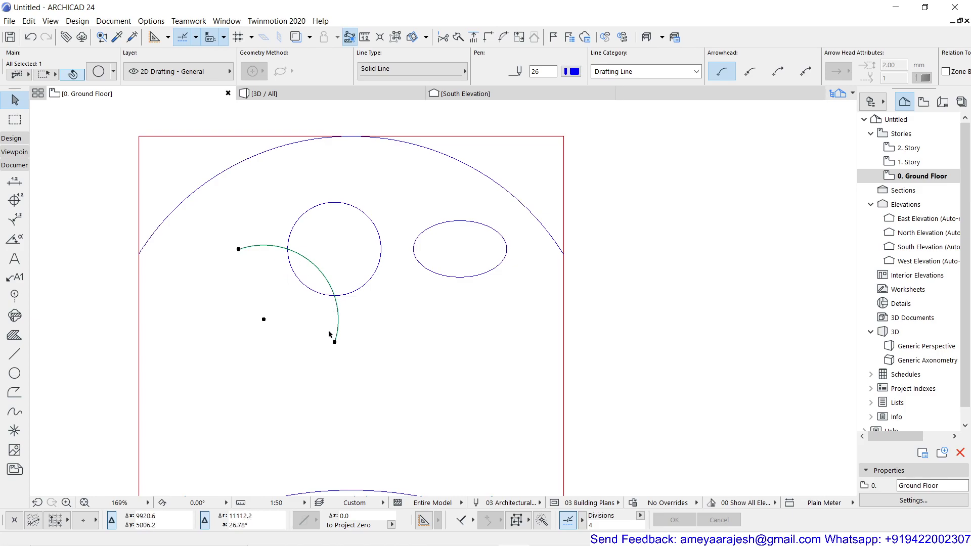
Try converting the arc into a straight line between its end points, and undo that edit
left_click(262, 249)
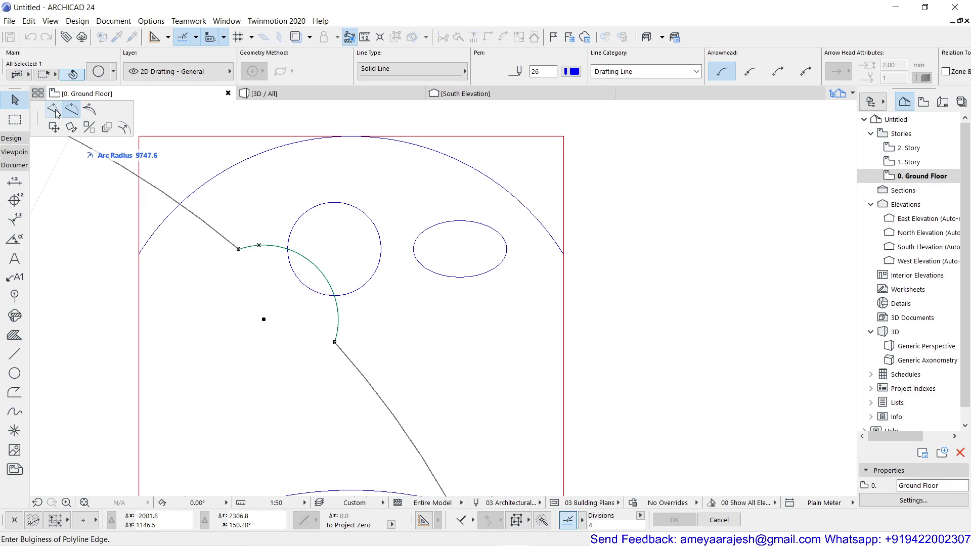
key("Escape")
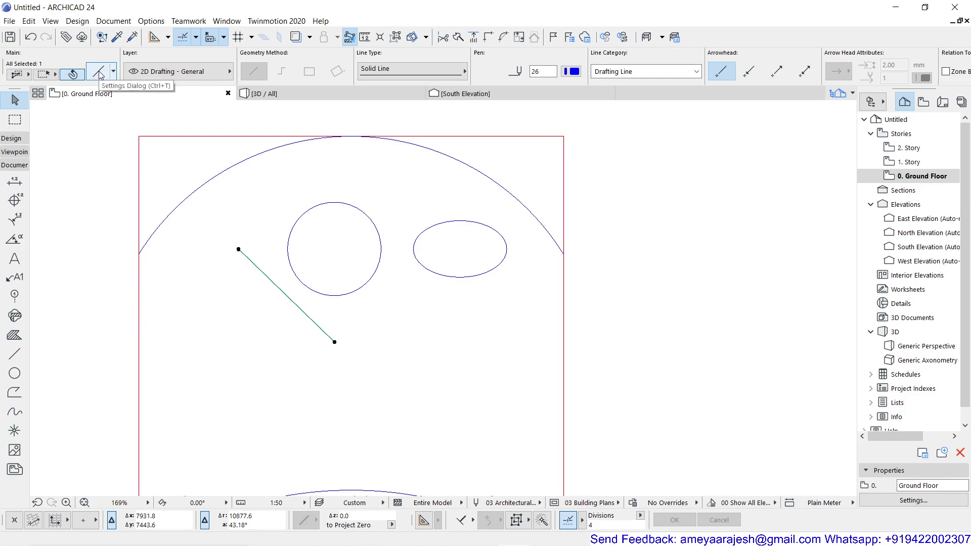
left_click(31, 39)
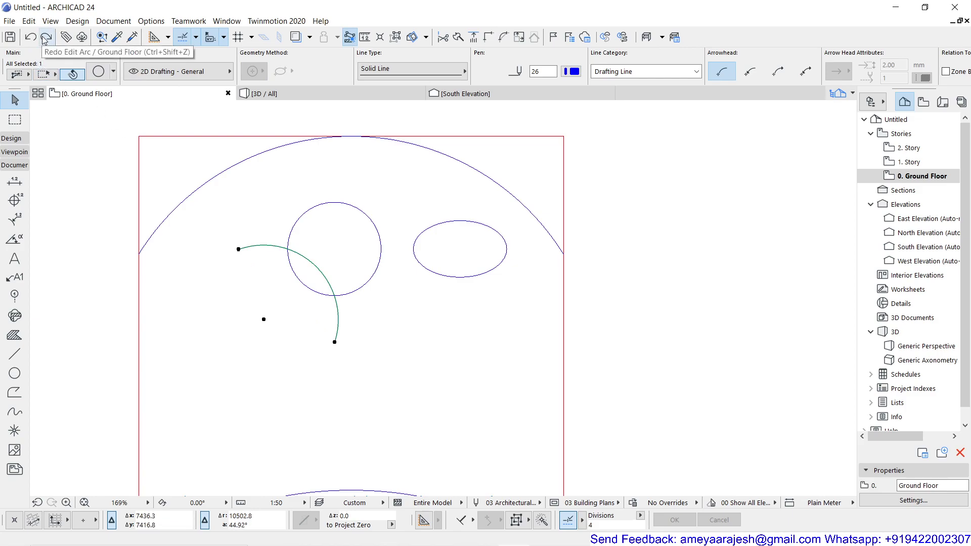
Straighten the arc into a line between its two end points by repositioning its edge node onto the upper-left end
left_click(264, 249)
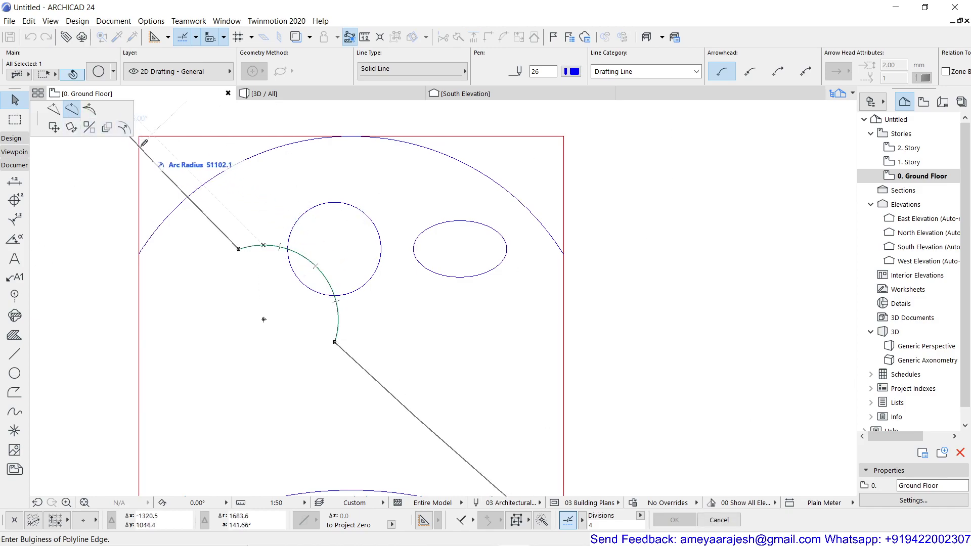
left_click(55, 112)
left_click(239, 250)
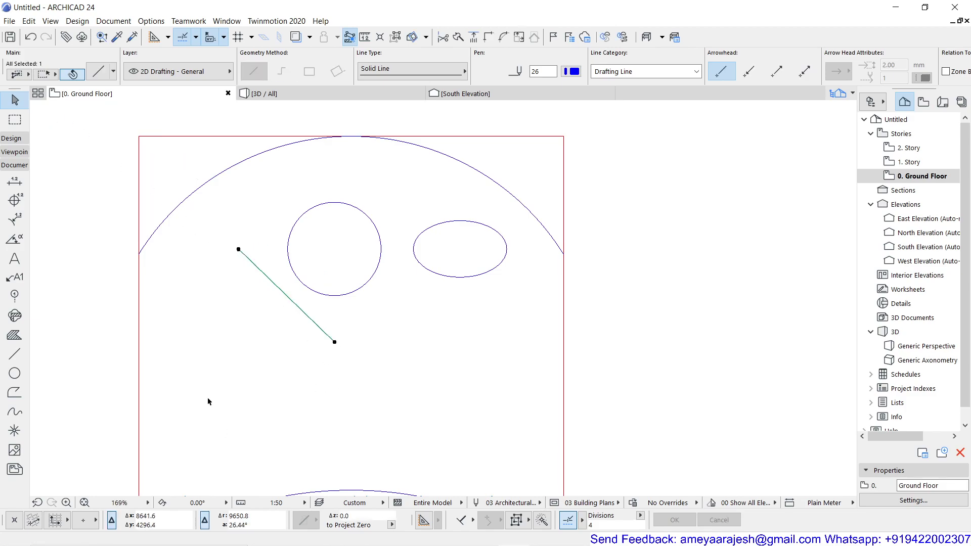
Stretch the line's upper-left end to the centre of the ellipse
scroll(207, 396, "down", 2)
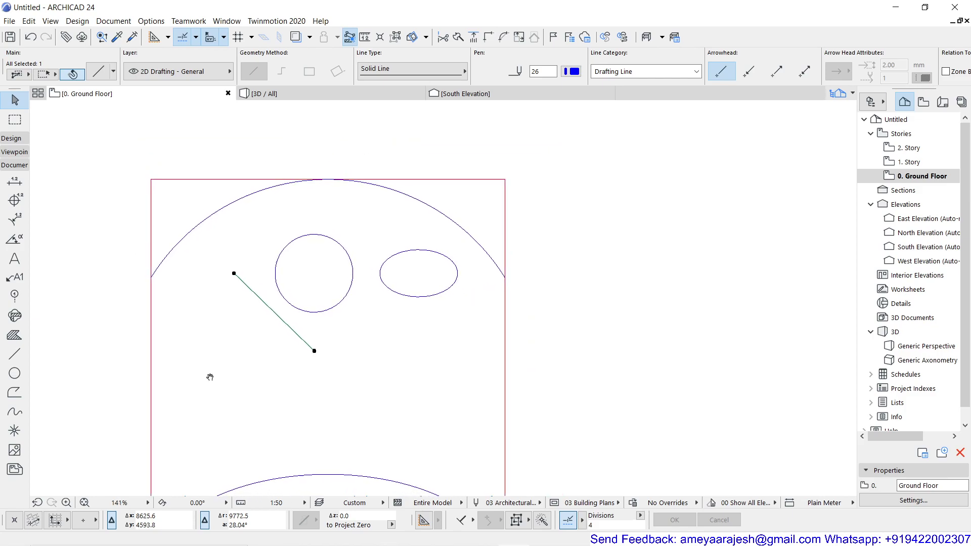
middle_click_drag(208, 374, 313, 334)
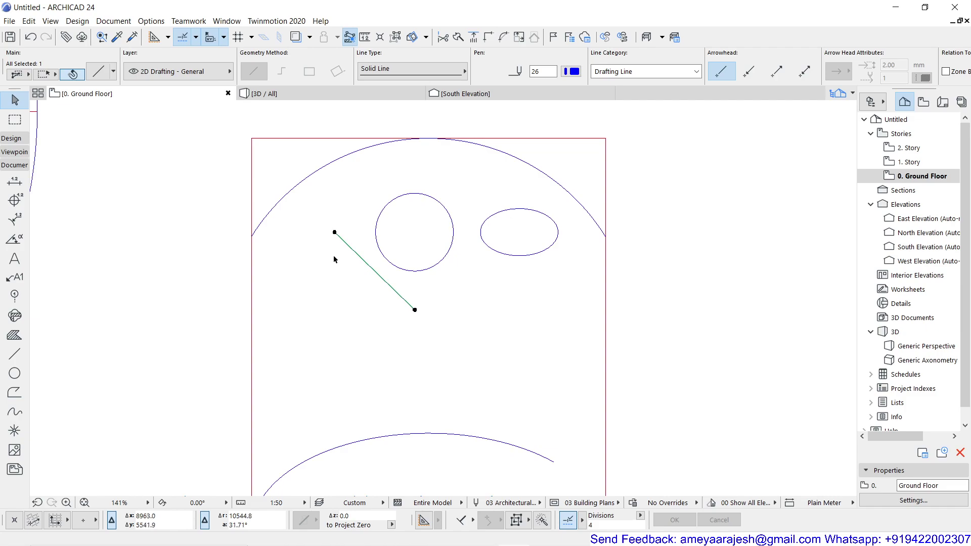
left_click(334, 232)
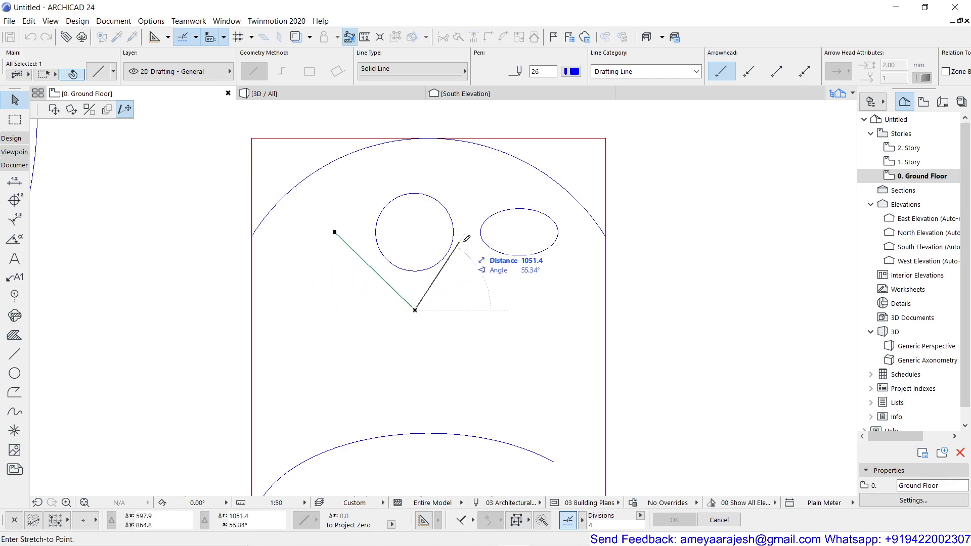
left_click(520, 232)
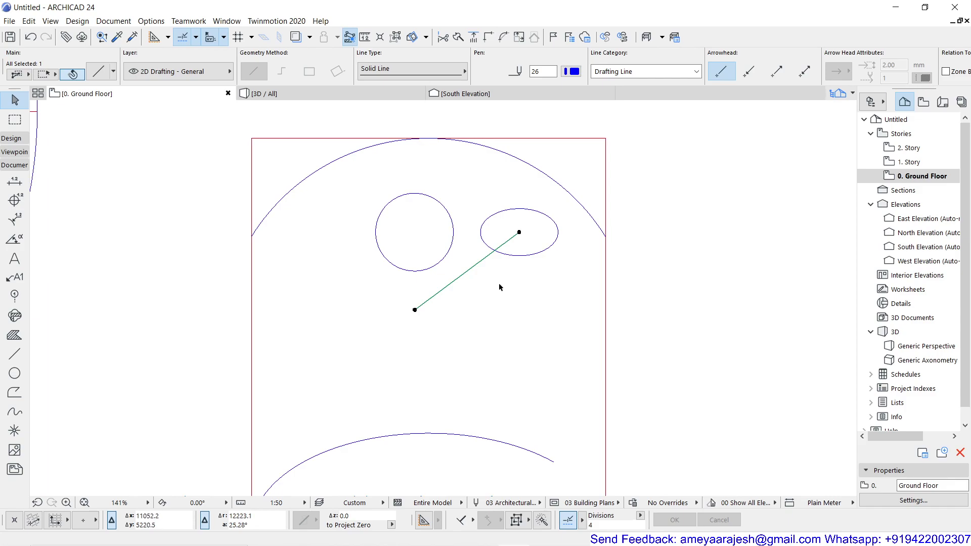
Insert a node in the line and place it about 870 mm below and to the right, and undo that edit
left_click(485, 260)
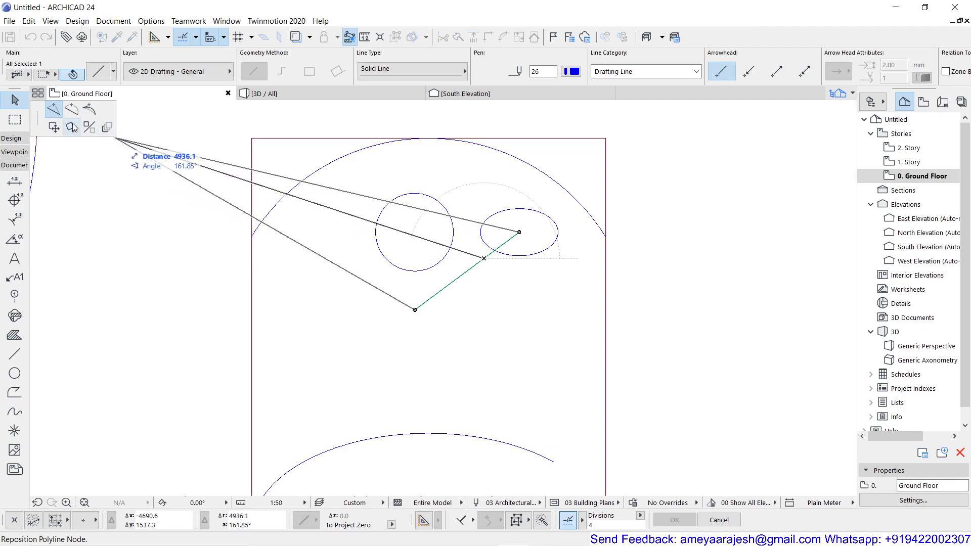
left_click(59, 116)
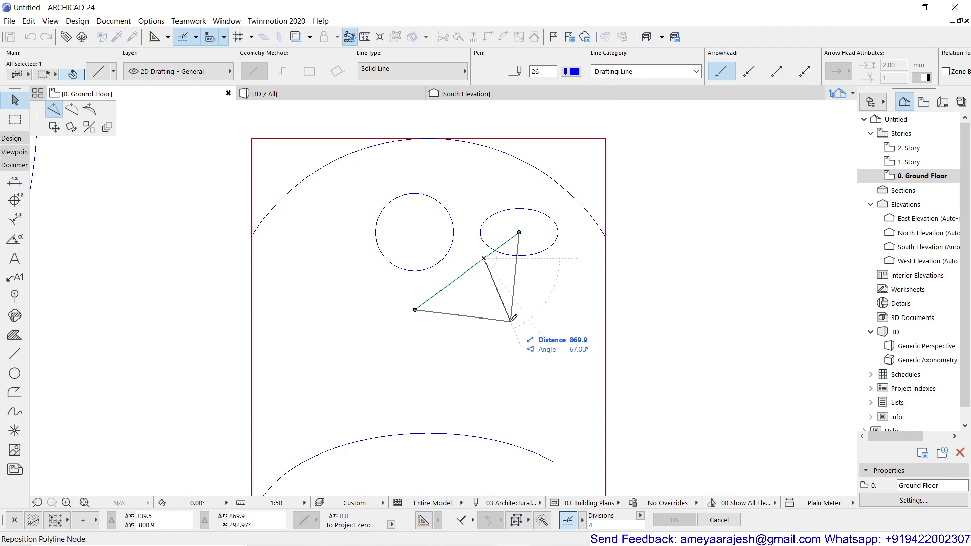
left_click(511, 321)
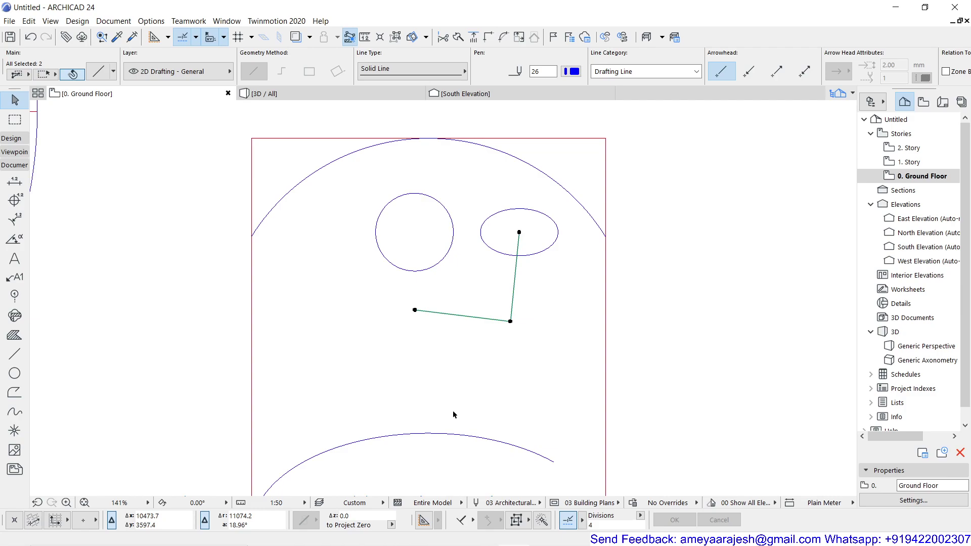
left_click(29, 43)
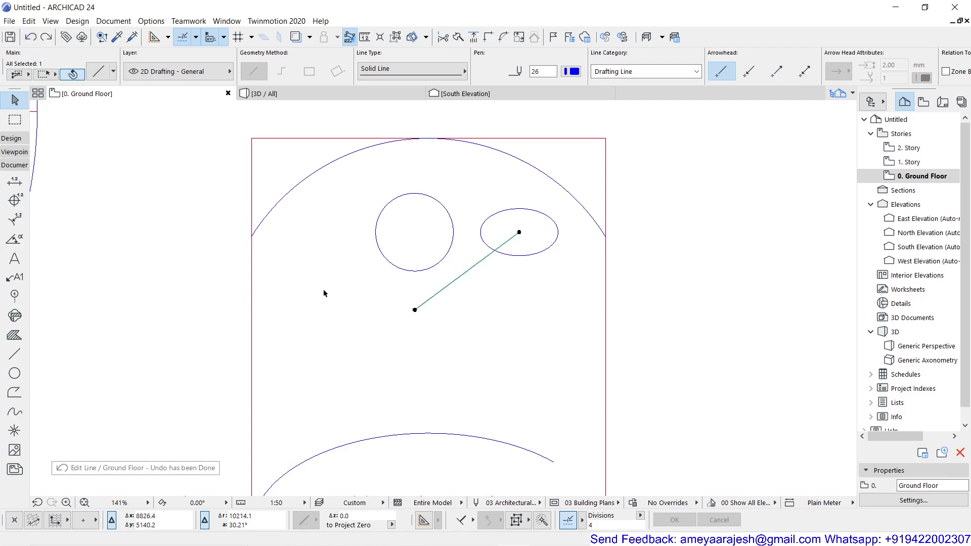
Curve the line into an arc through the middle circle's centre, and angular-stretch its end at the ellipse around to form a full circle
left_click(442, 289)
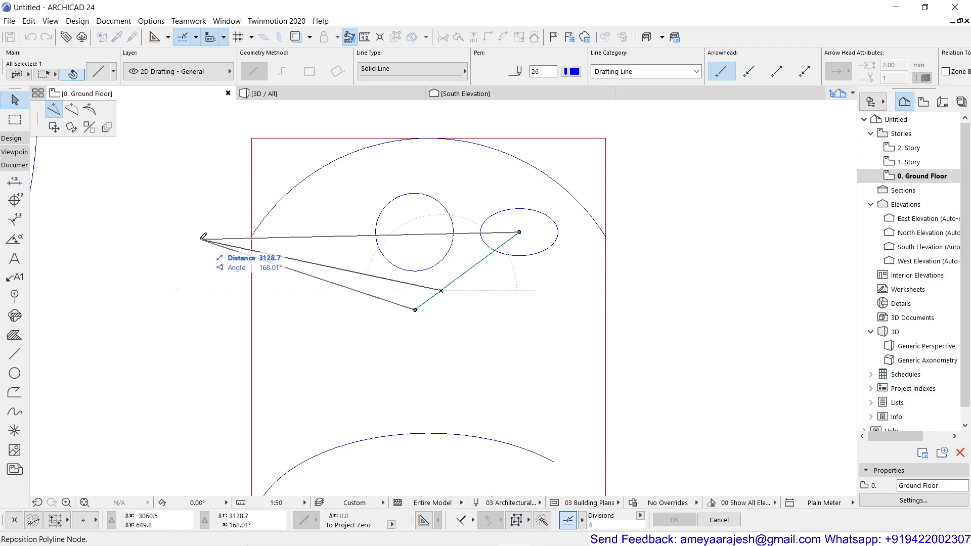
key("f")
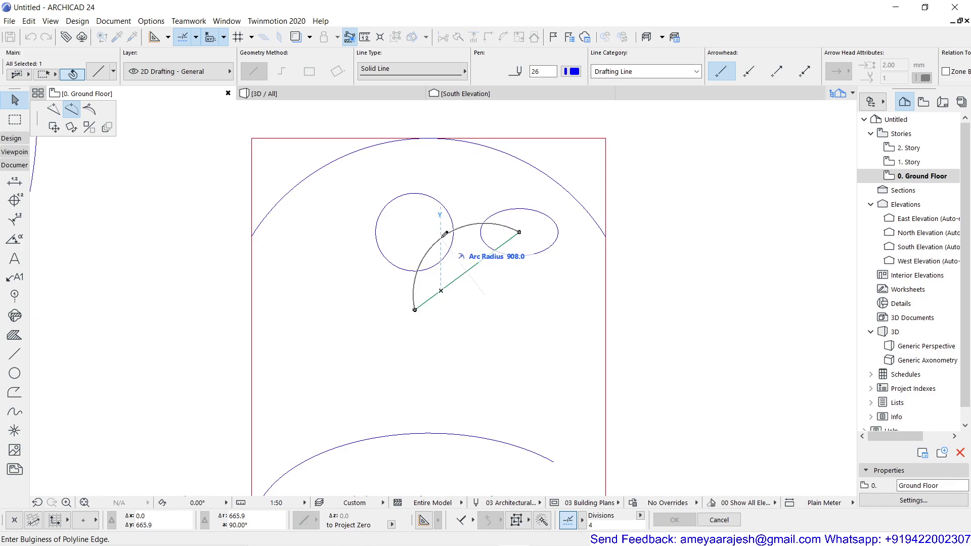
left_click(416, 230)
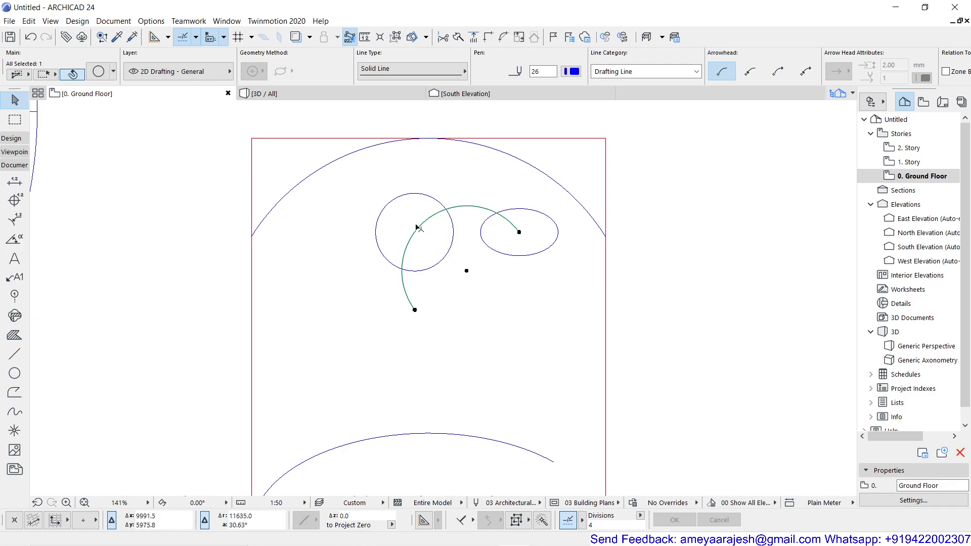
left_click(519, 233)
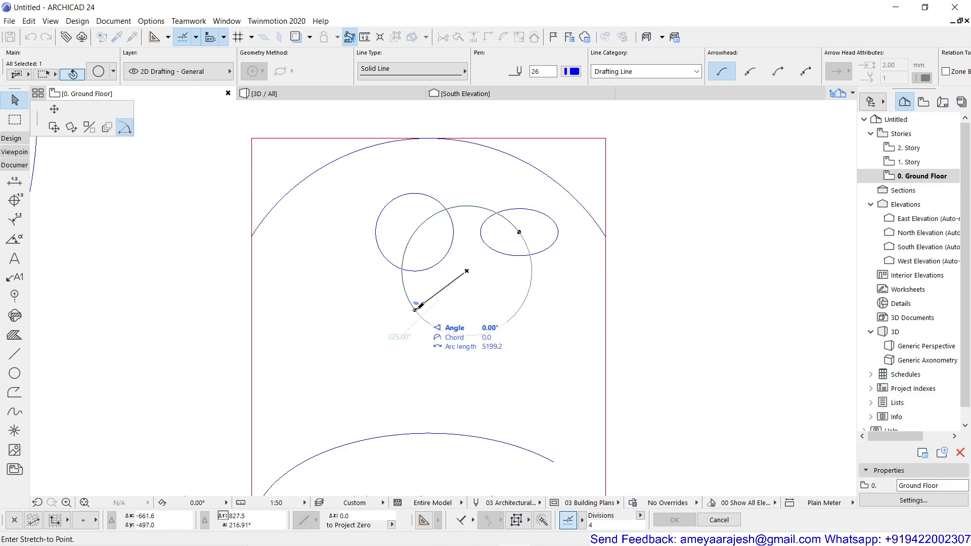
left_click(415, 307)
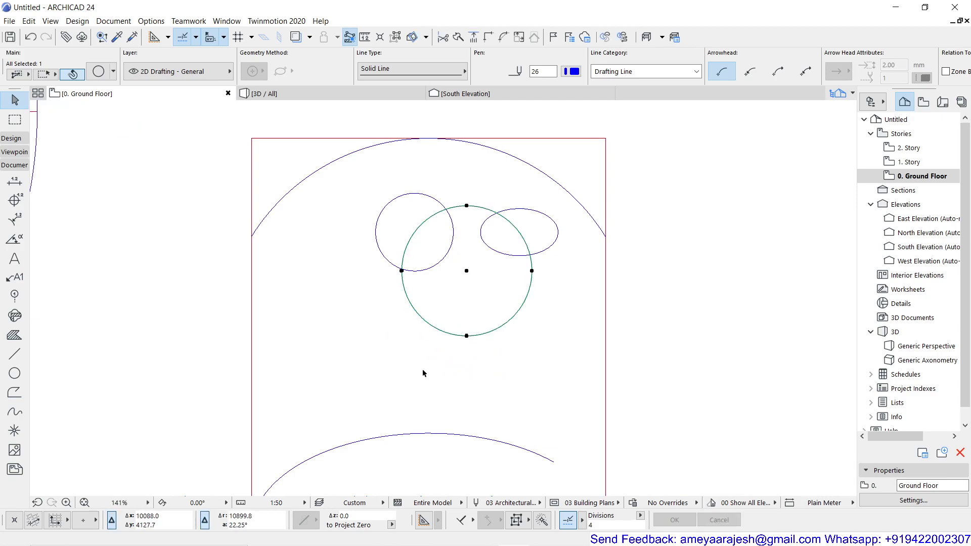